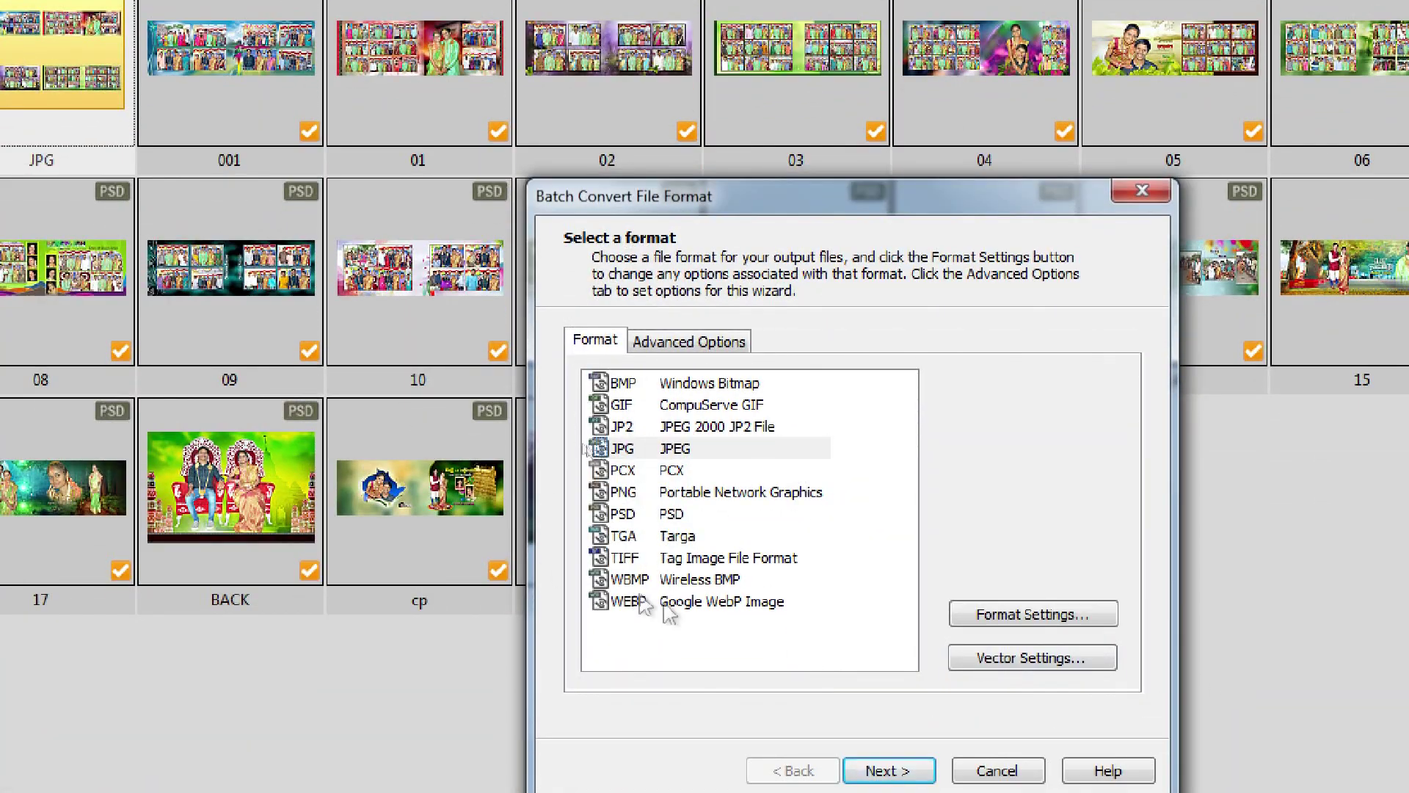
# Choose JPG as the output format and set its quality to 100.
pyautogui.doubleClick(760, 449)
pyautogui.moveTo(950, 247); pyautogui.dragTo(972, 247)
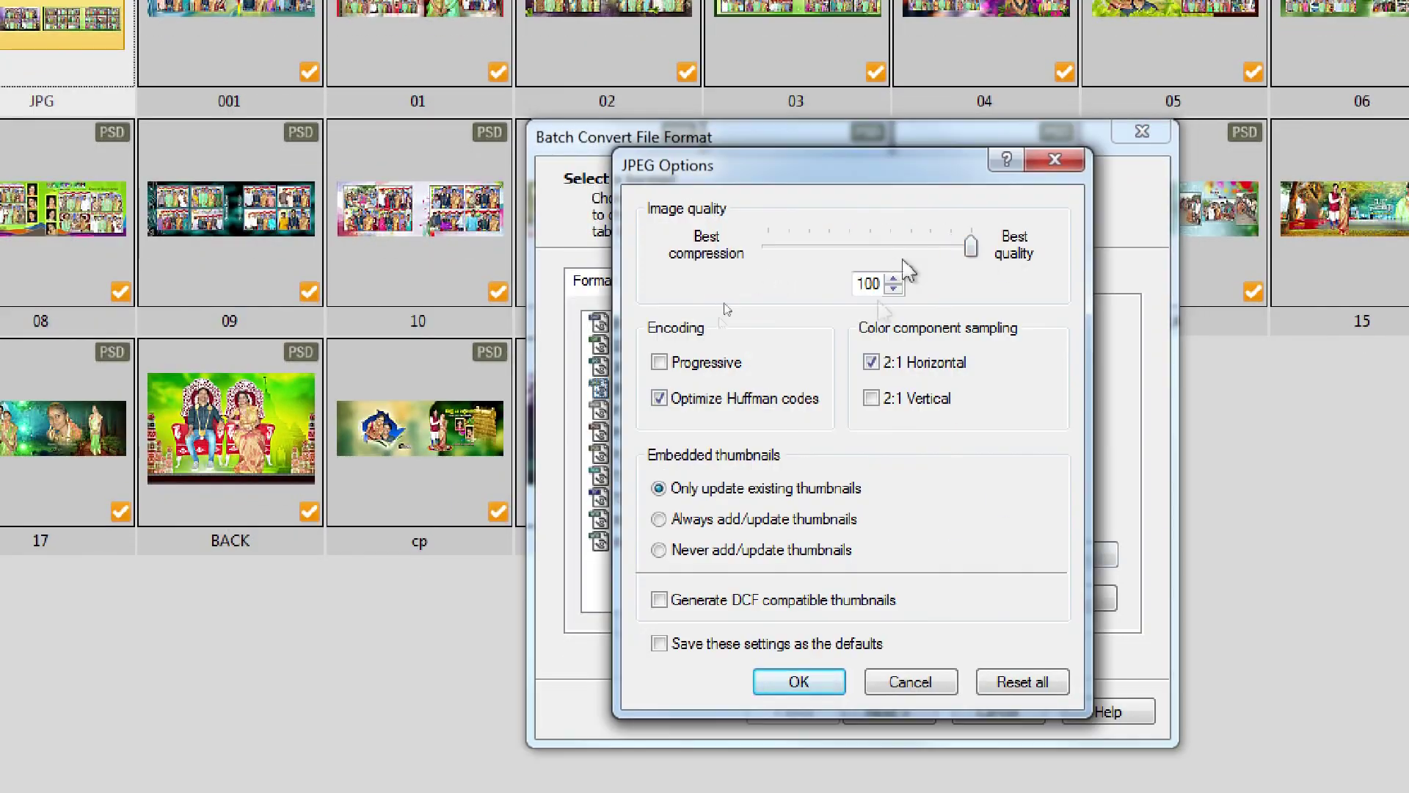
pyautogui.click(799, 681)
# Keep the default vector settings, then browse for the output destination folder.
pyautogui.click(1017, 600)
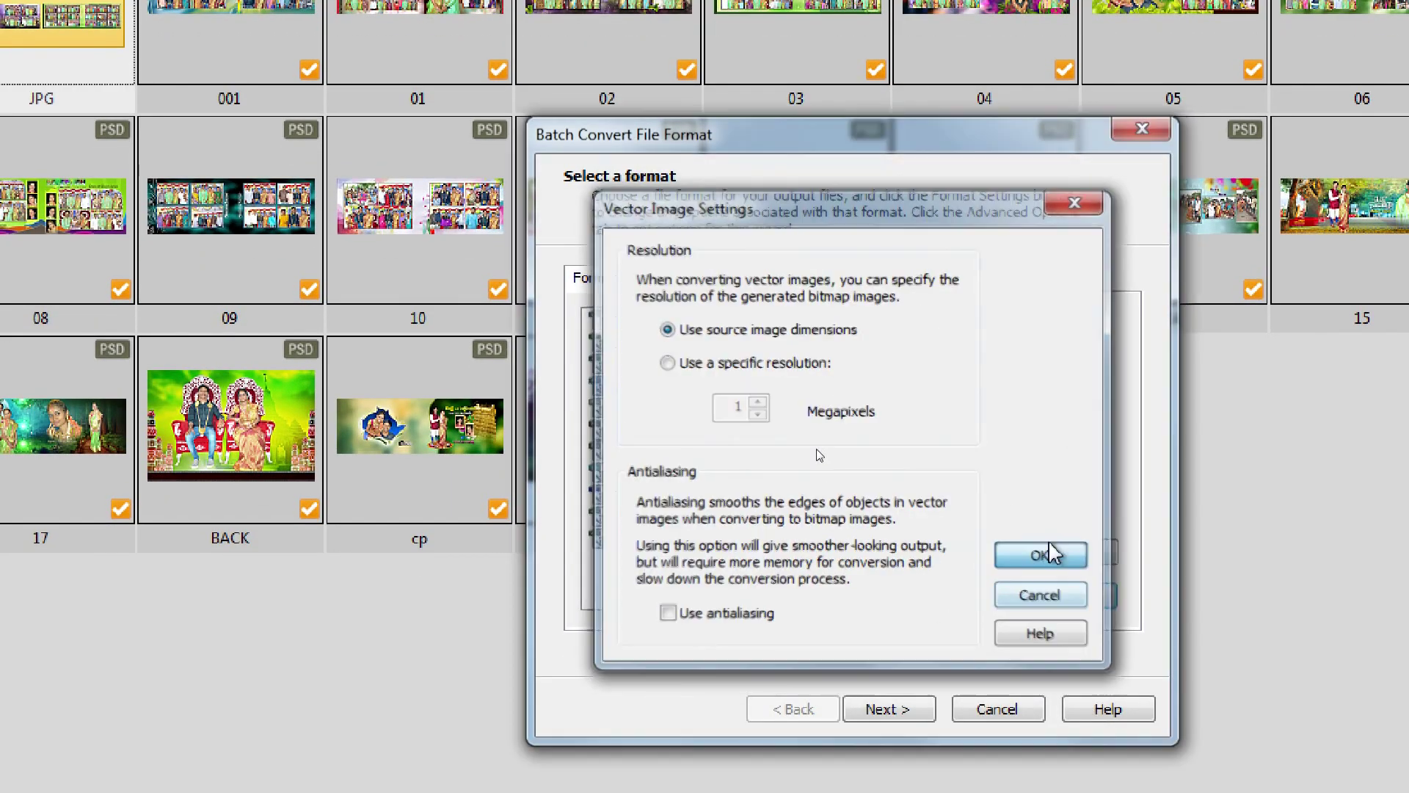
pyautogui.click(1041, 556)
pyautogui.click(889, 708)
pyautogui.click(1068, 375)
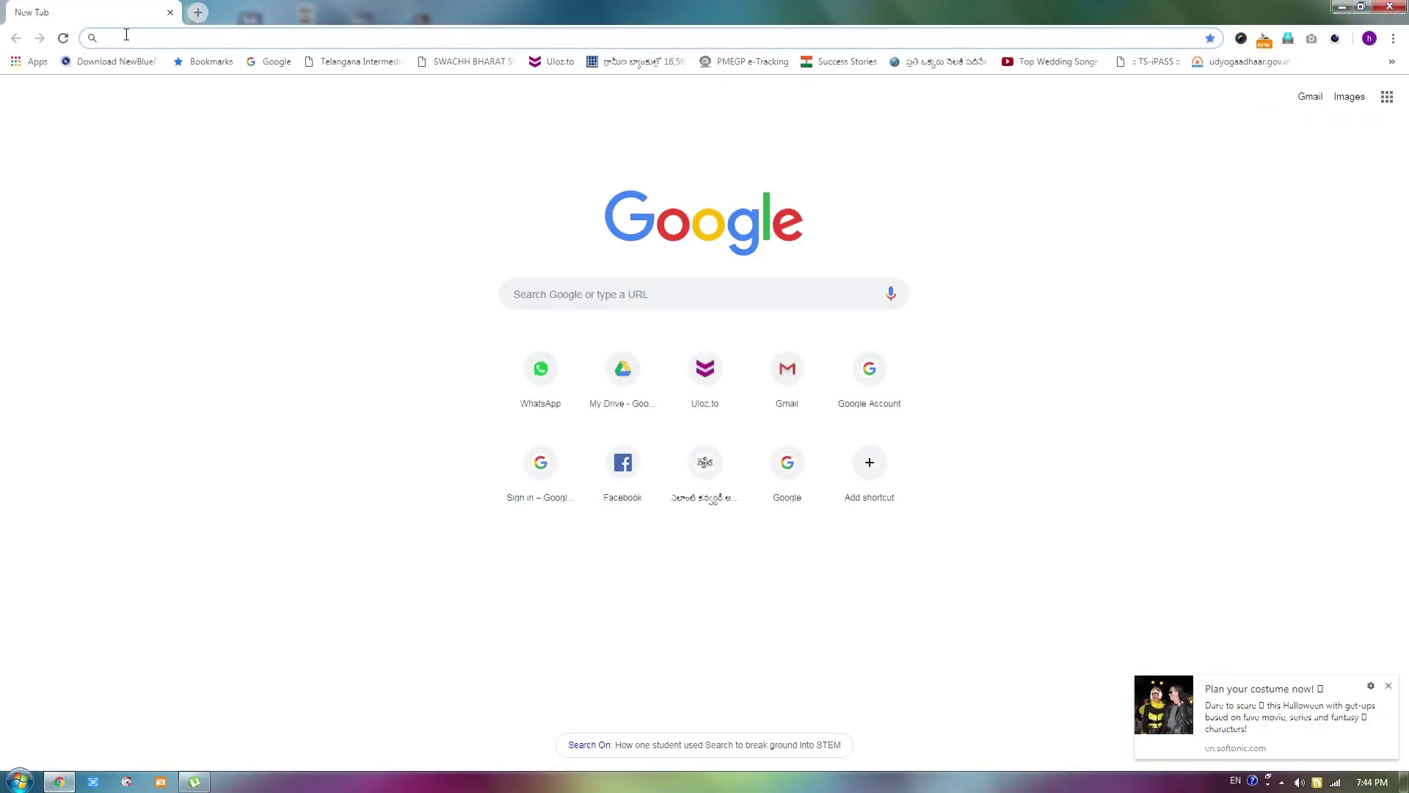
# Search Google for ACDSee and start the 64-bit download from FileHippo.
pyautogui.write('A')
pyautogui.press('Return')
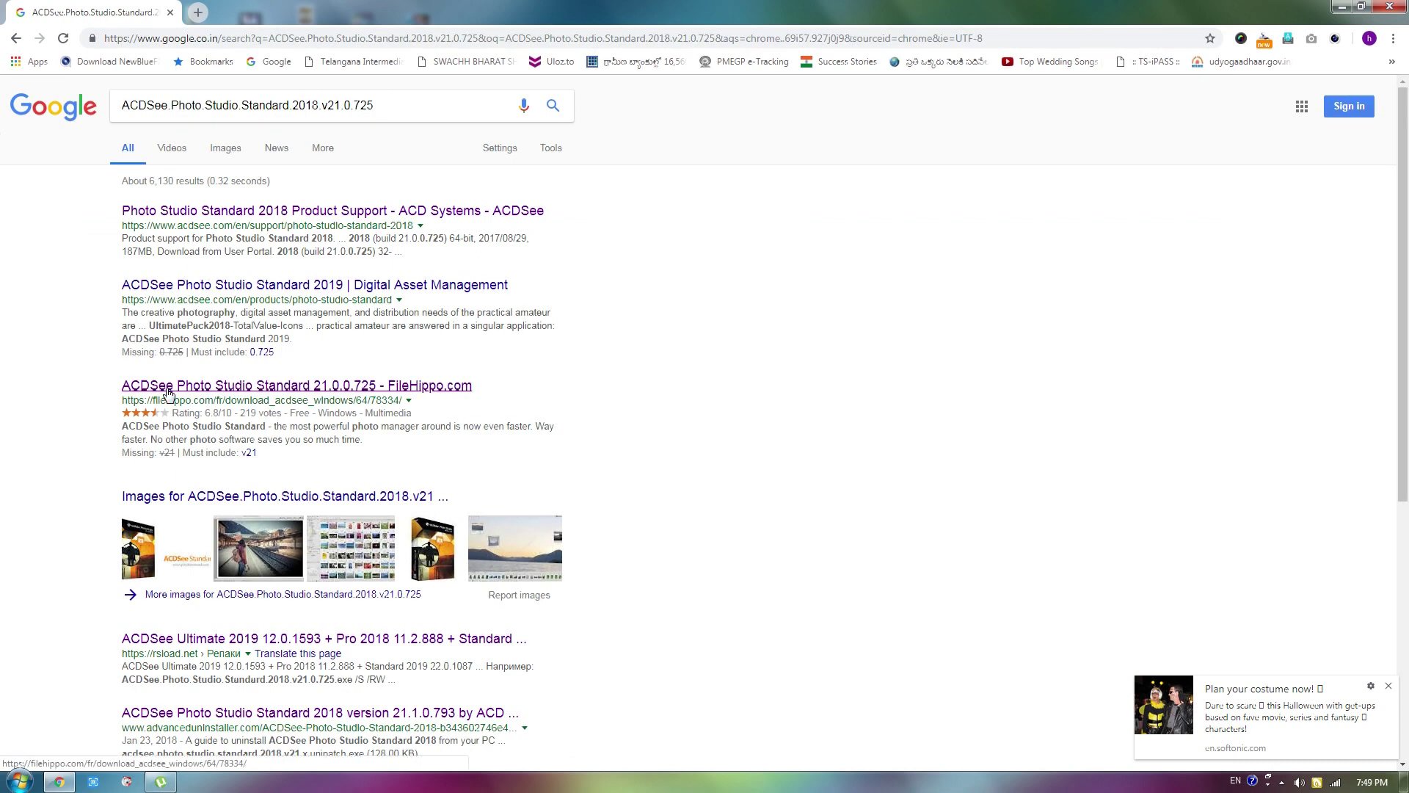
pyautogui.click(363, 396)
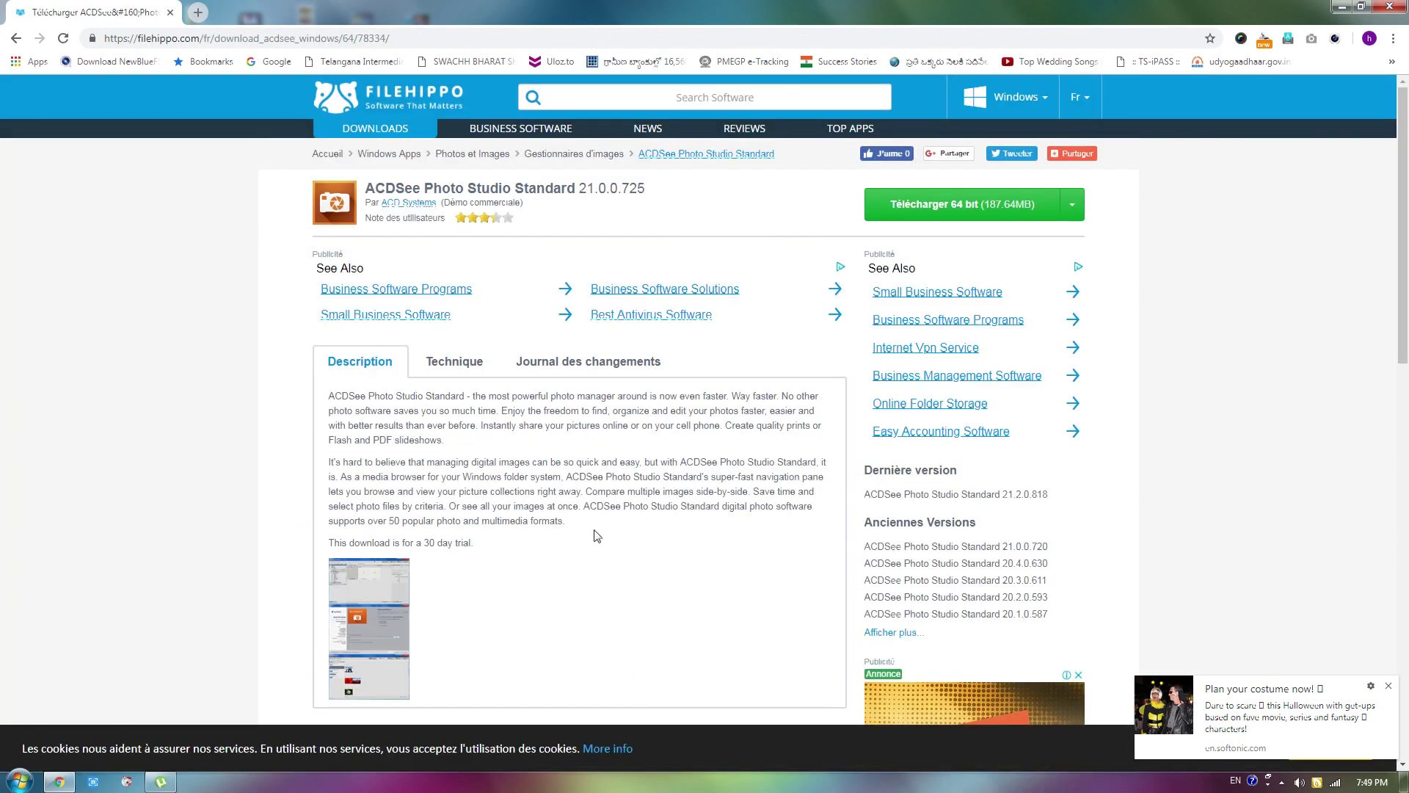
pyautogui.click(950, 206)
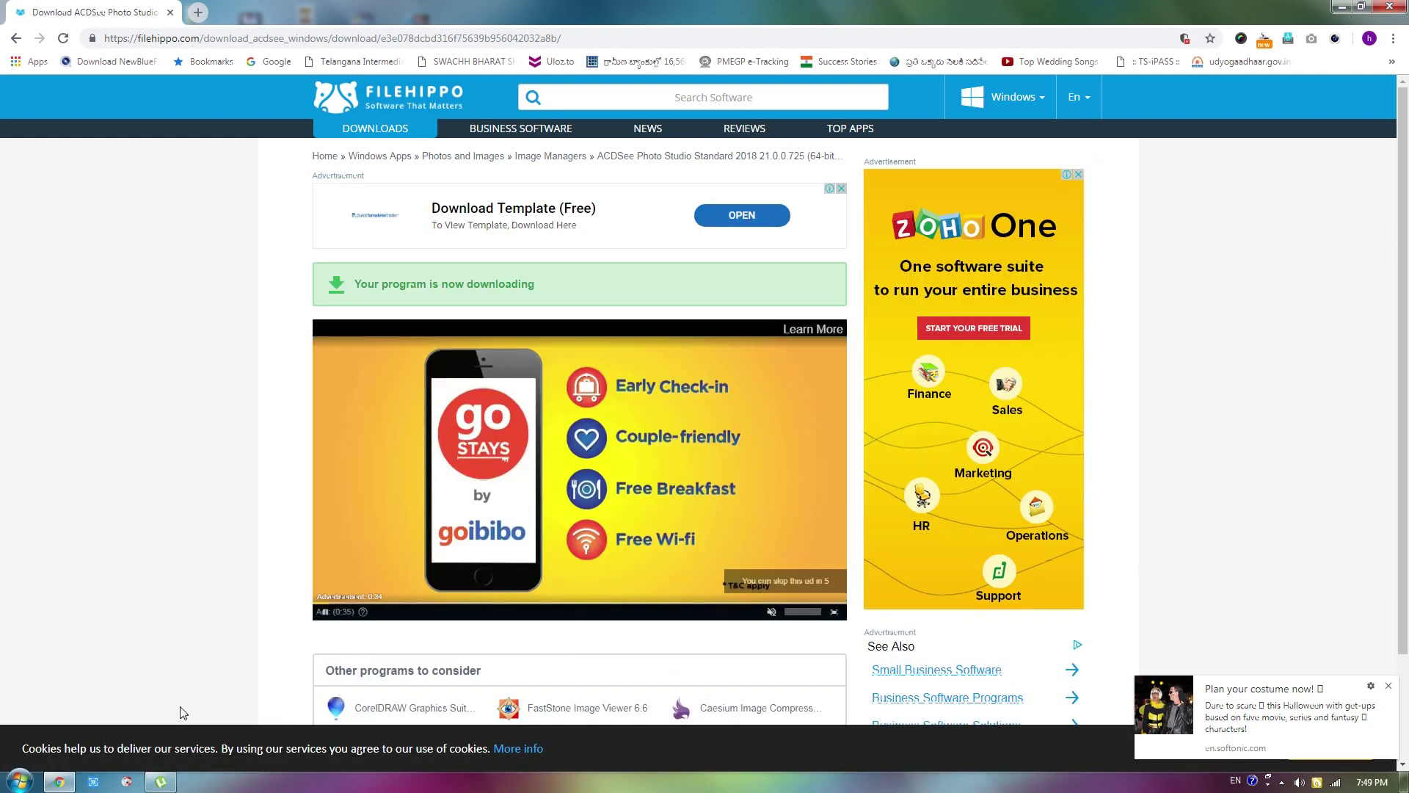
# Dismiss the notification popup, skip the video ad and pause the video.
pyautogui.click(1389, 686)
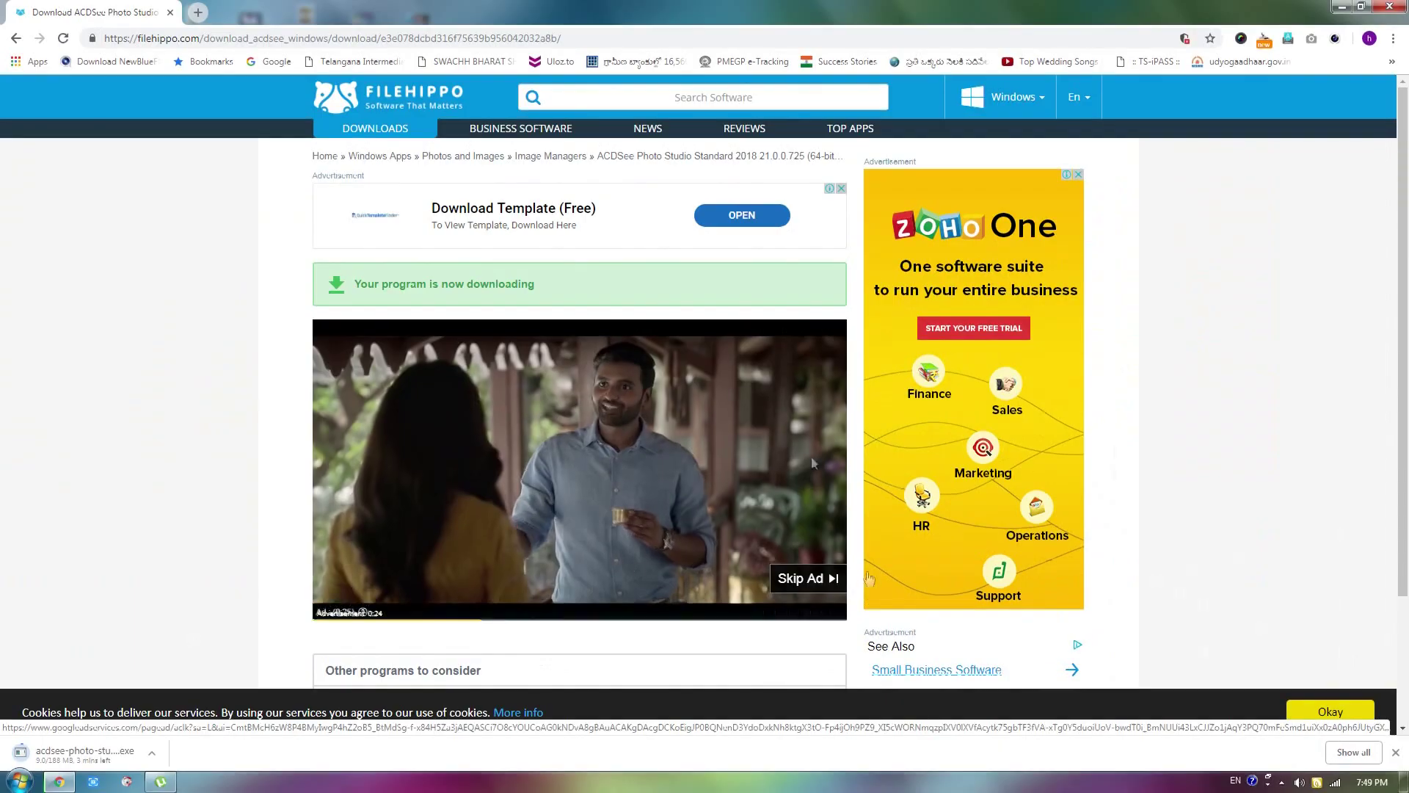
pyautogui.click(779, 584)
pyautogui.click(330, 612)
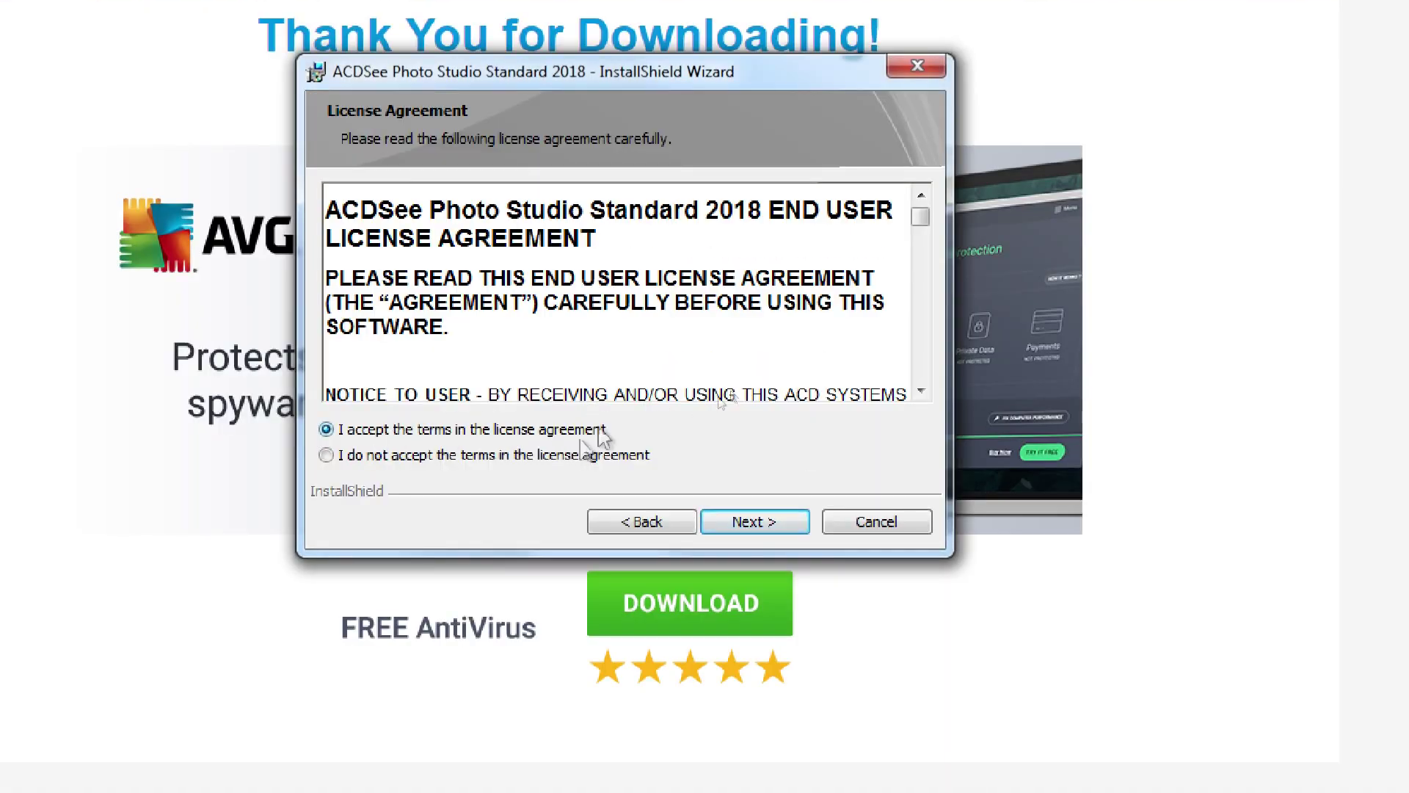
# Accept the licence terms, keep the default setup type and begin installing.
pyautogui.click(760, 526)
pyautogui.click(750, 524)
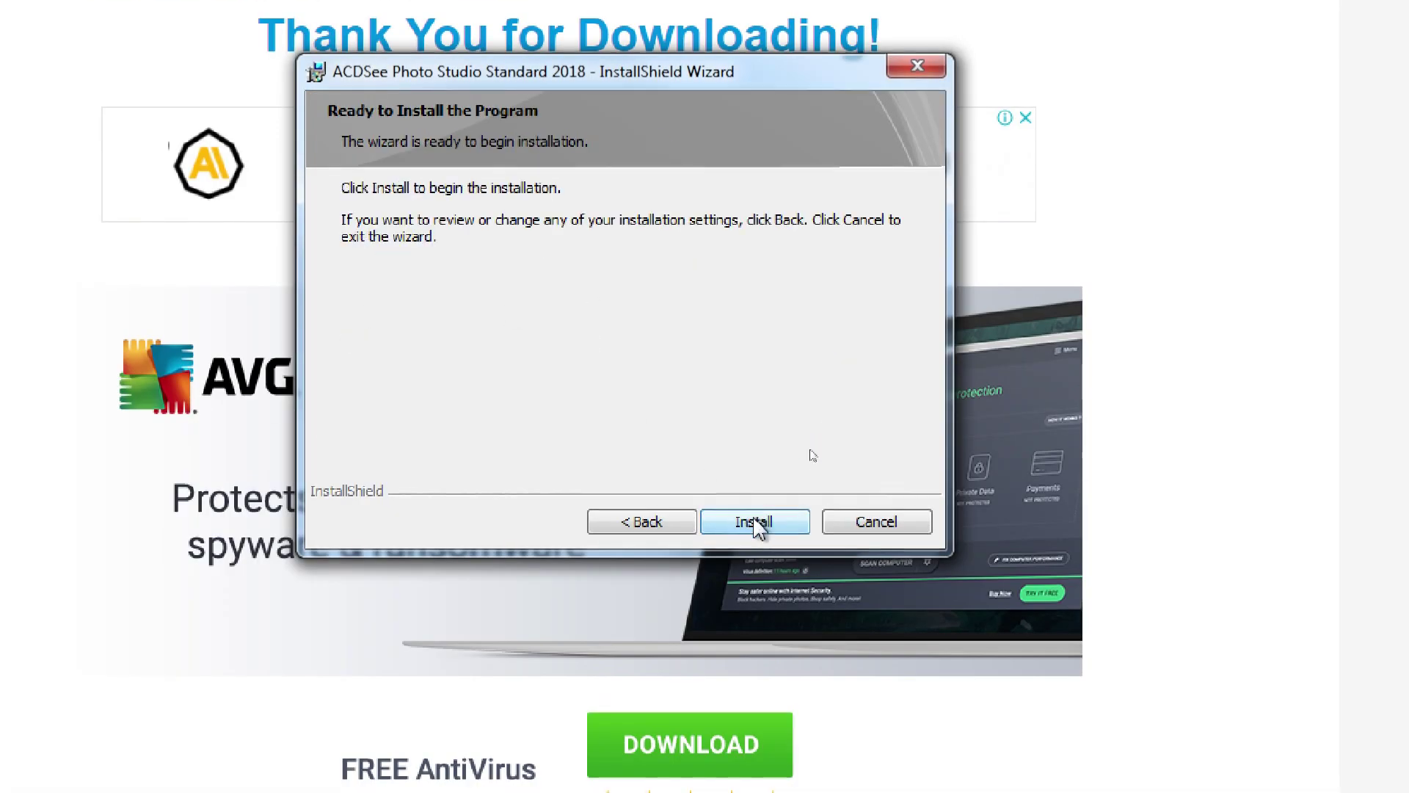
pyautogui.click(756, 522)
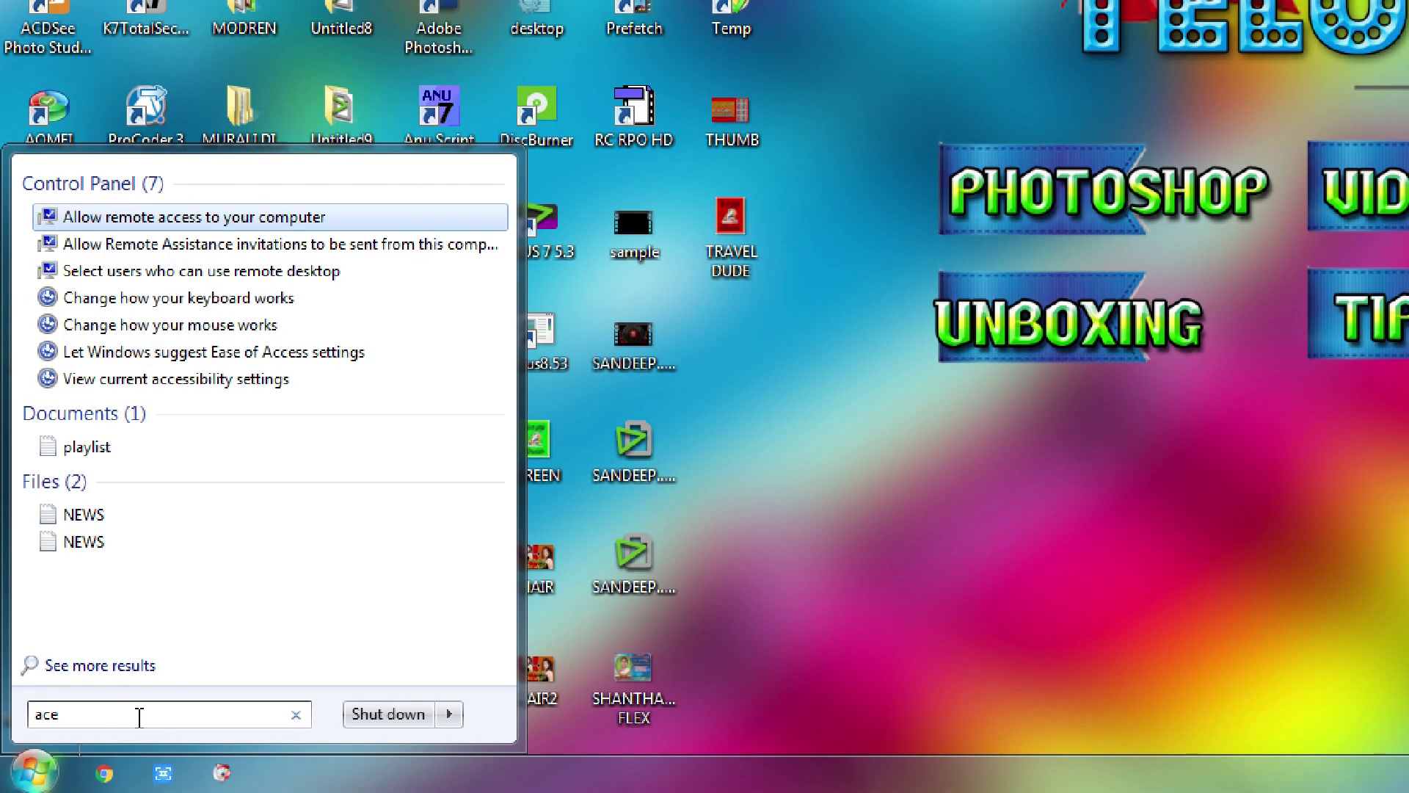
# Search the Start menu for 'ac' and launch ACDSee Photo Studio Standard 2018.
pyautogui.press('BackSpace')
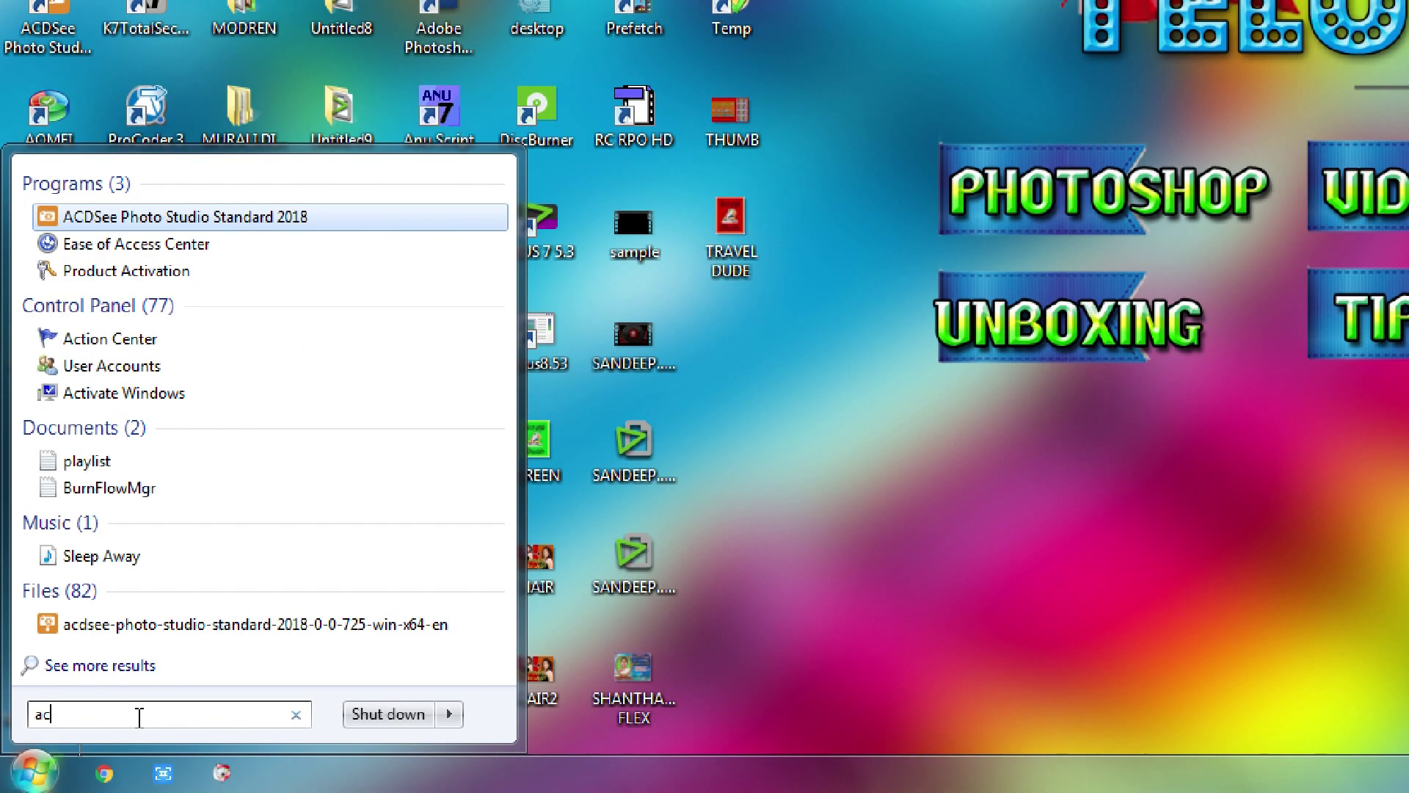
pyautogui.click(154, 219)
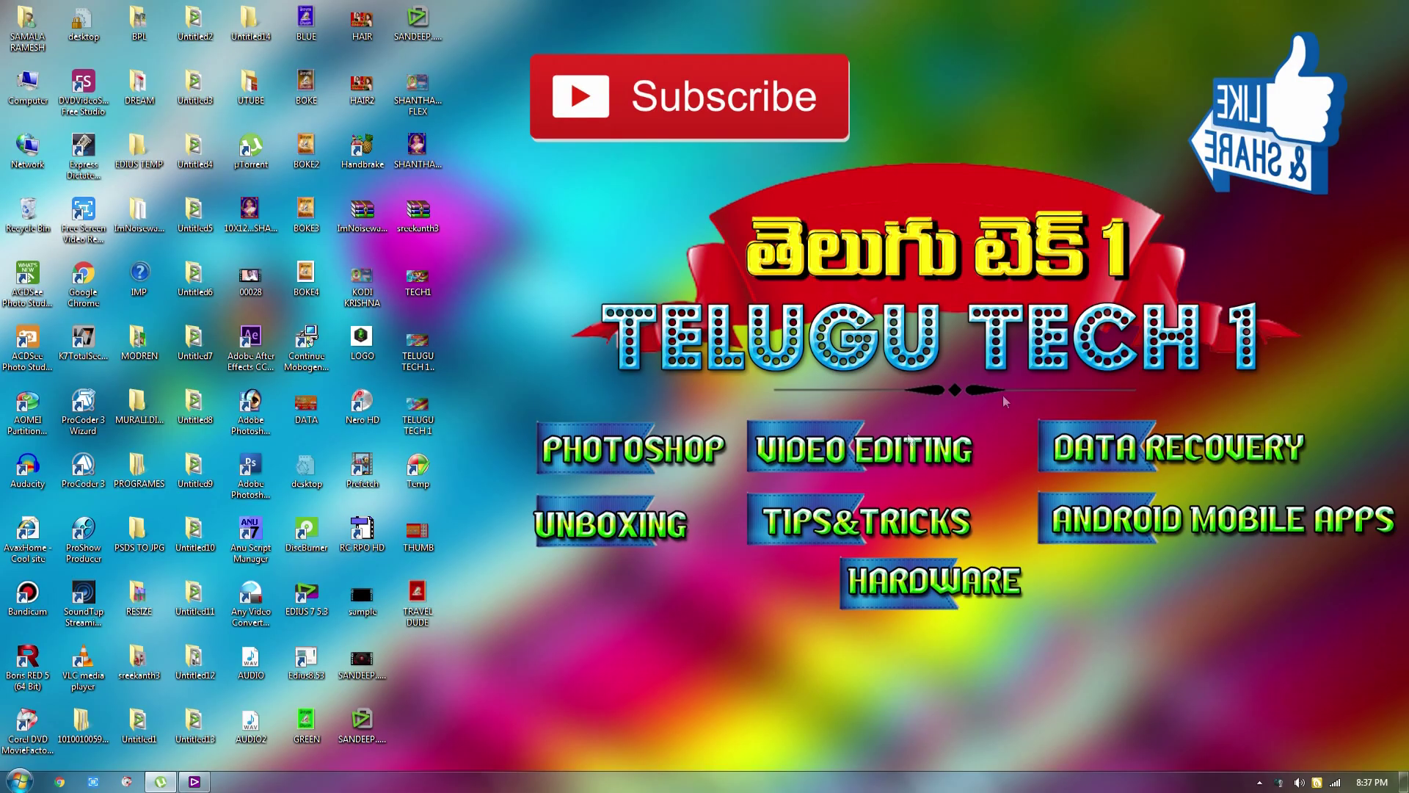
pyautogui.click(18, 780)
pyautogui.write('a')
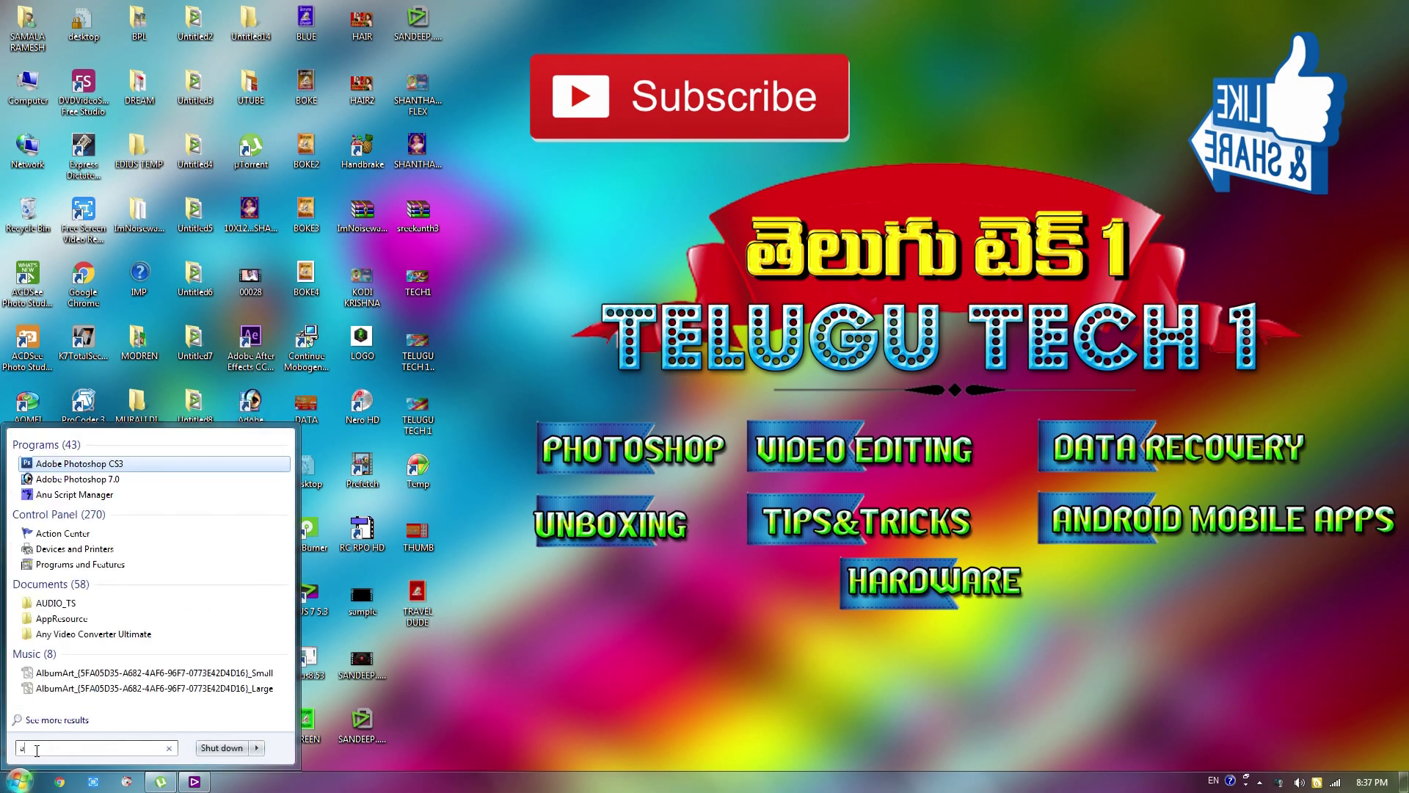
pyautogui.write('c')
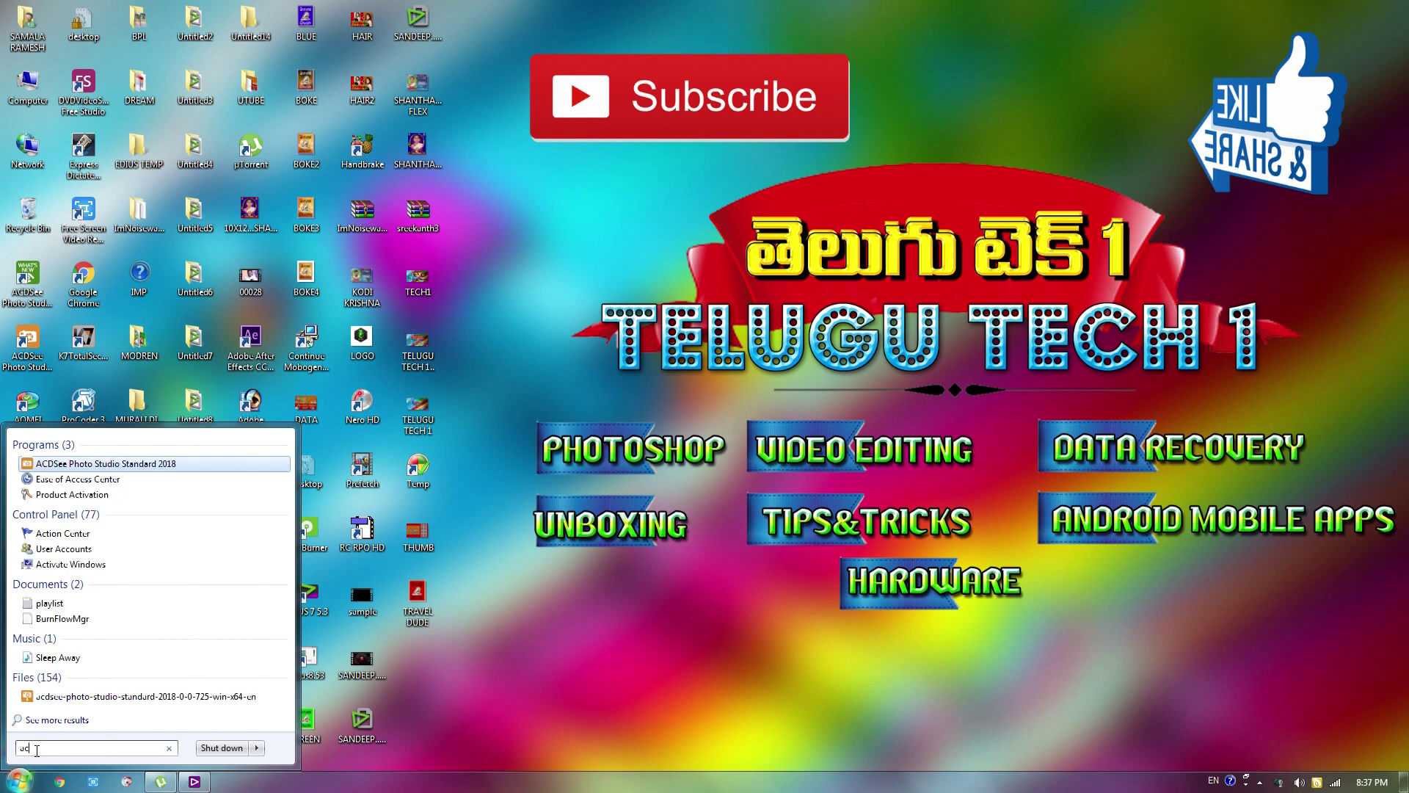
pyautogui.press('BackSpace')
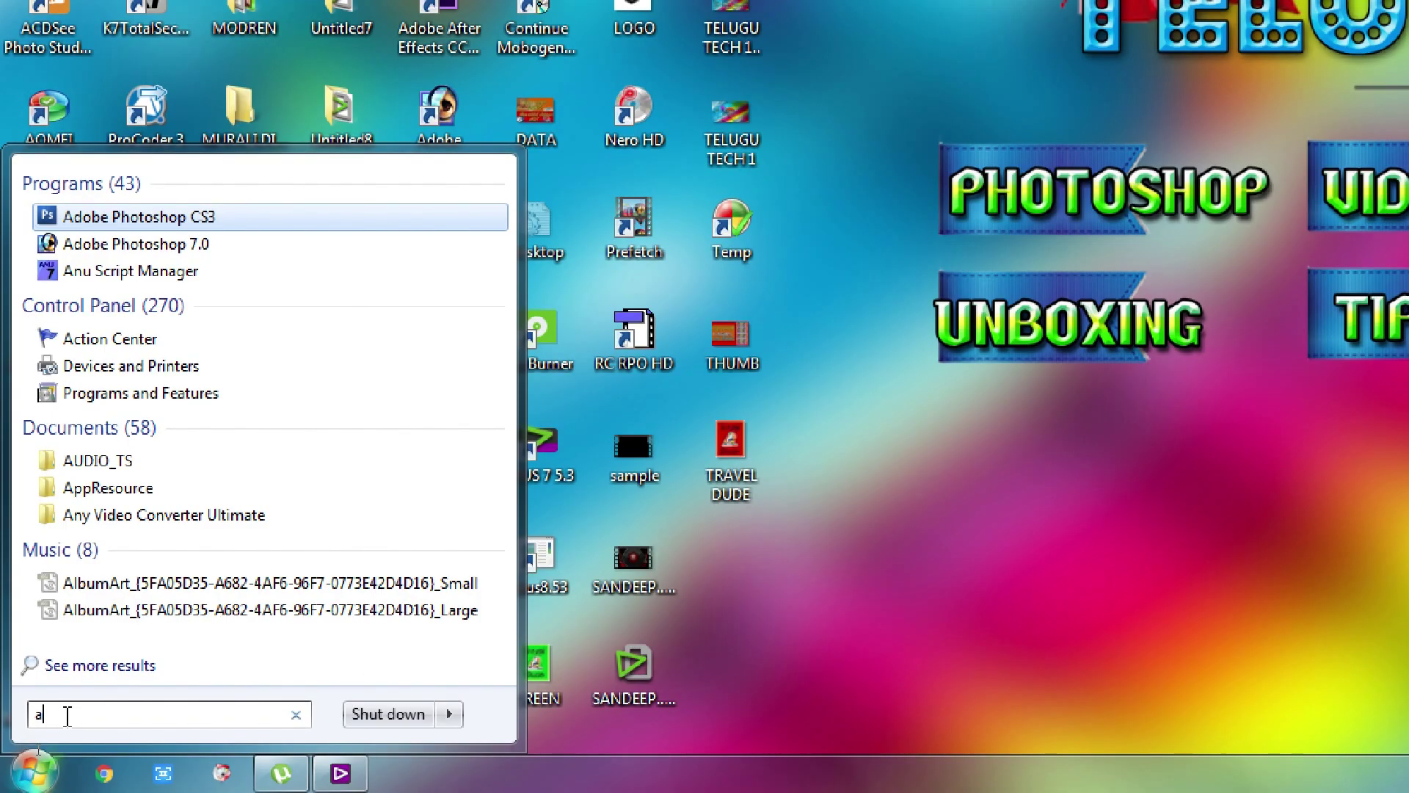
pyautogui.write('c')
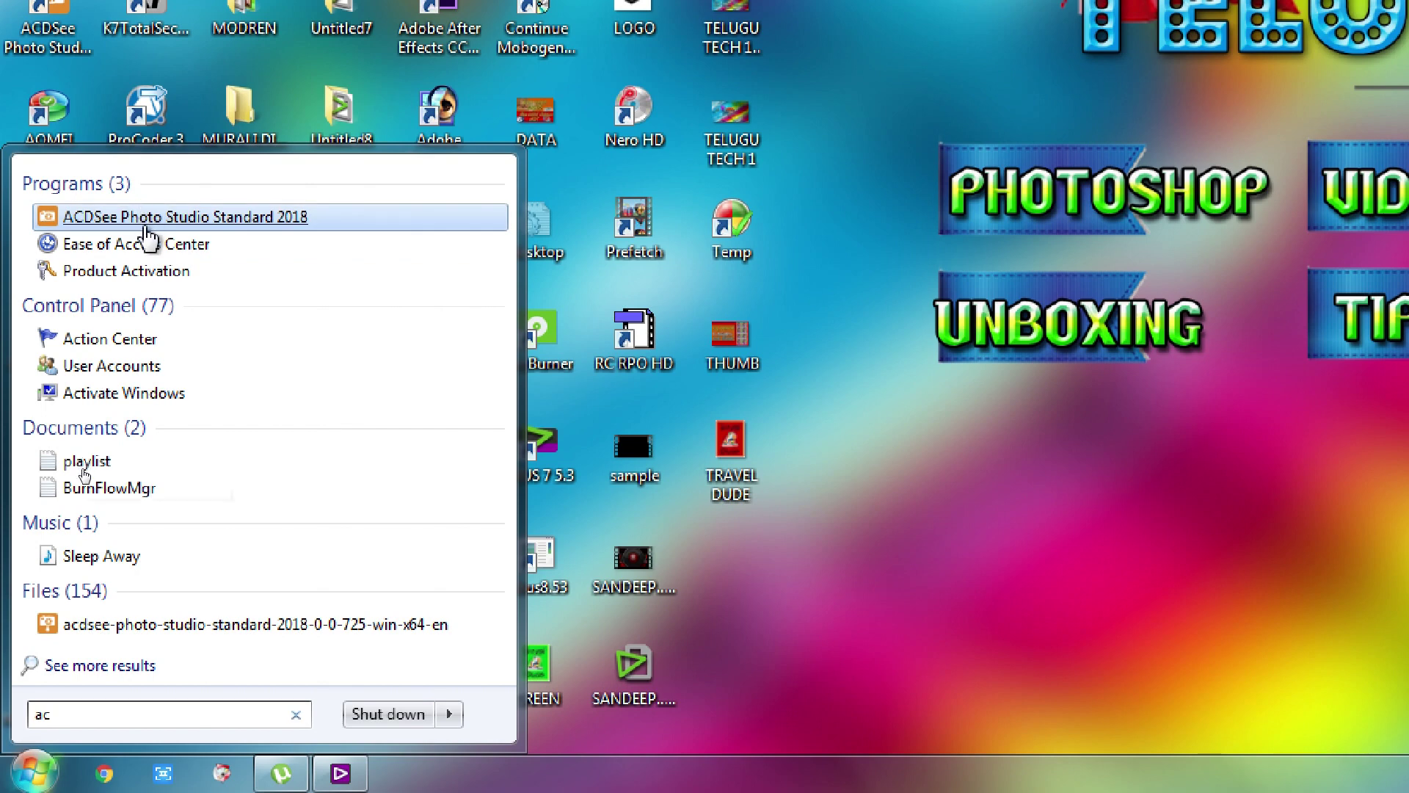
pyautogui.click(149, 220)
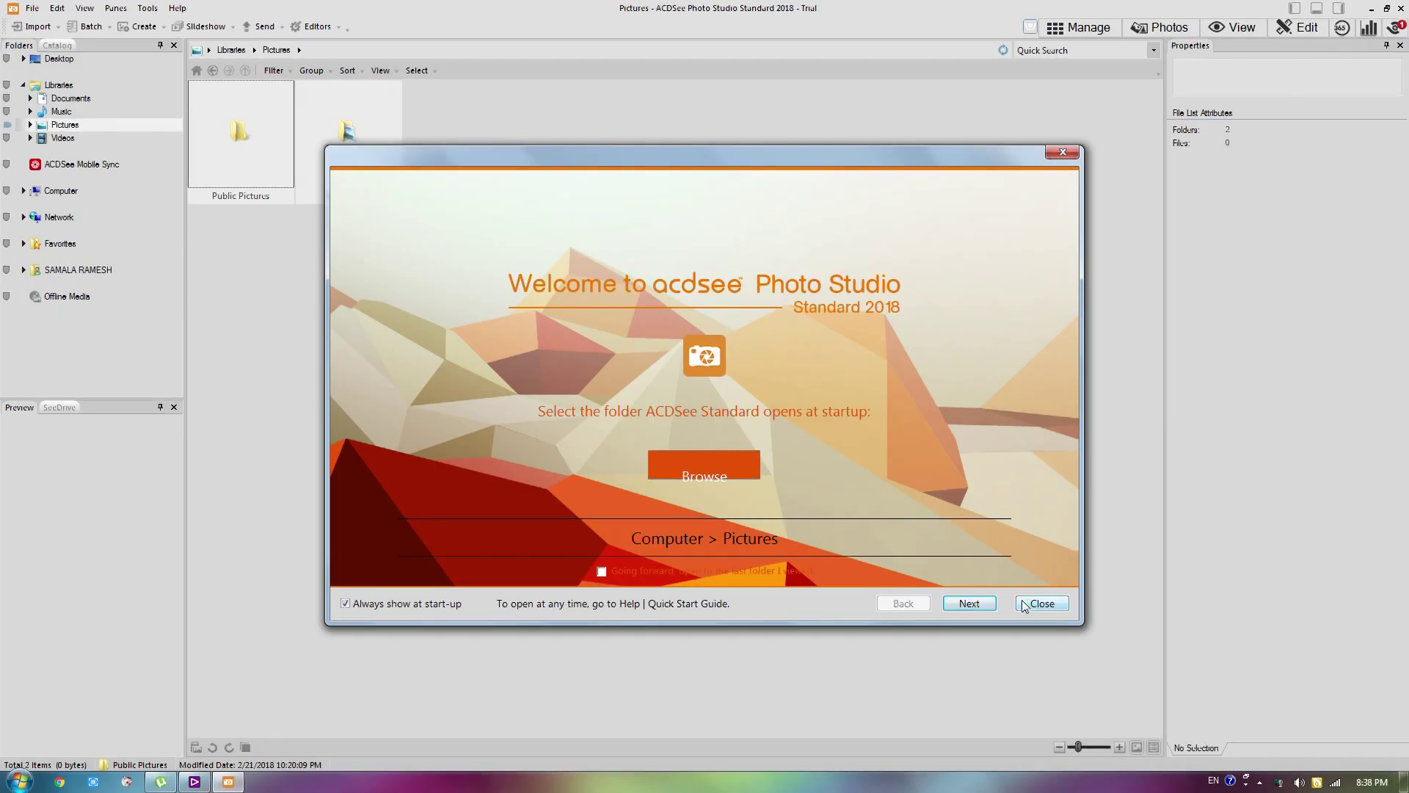
# Dismiss the welcome screen and browse to the E:\STILLS\RAJA folder.
pyautogui.click(1024, 606)
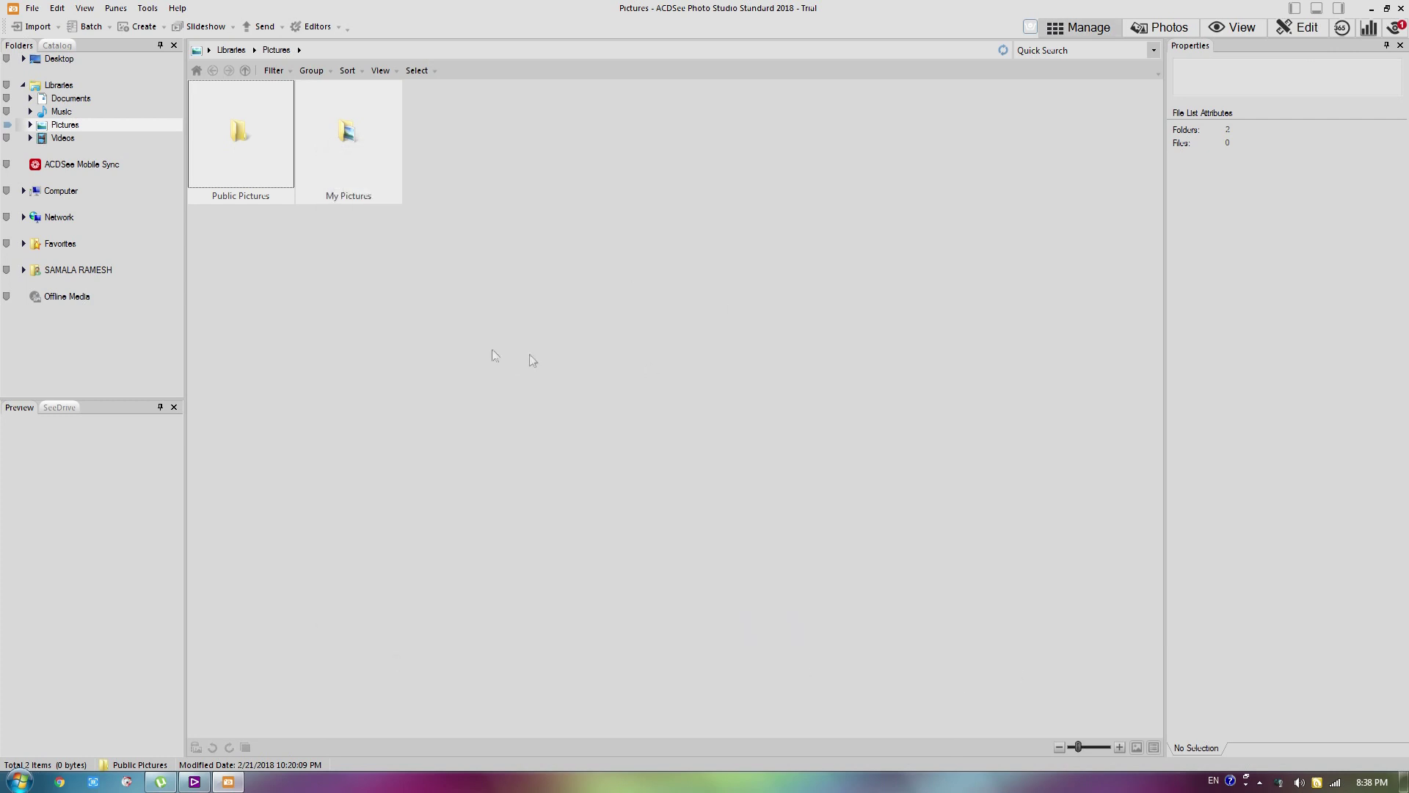
pyautogui.click(61, 191)
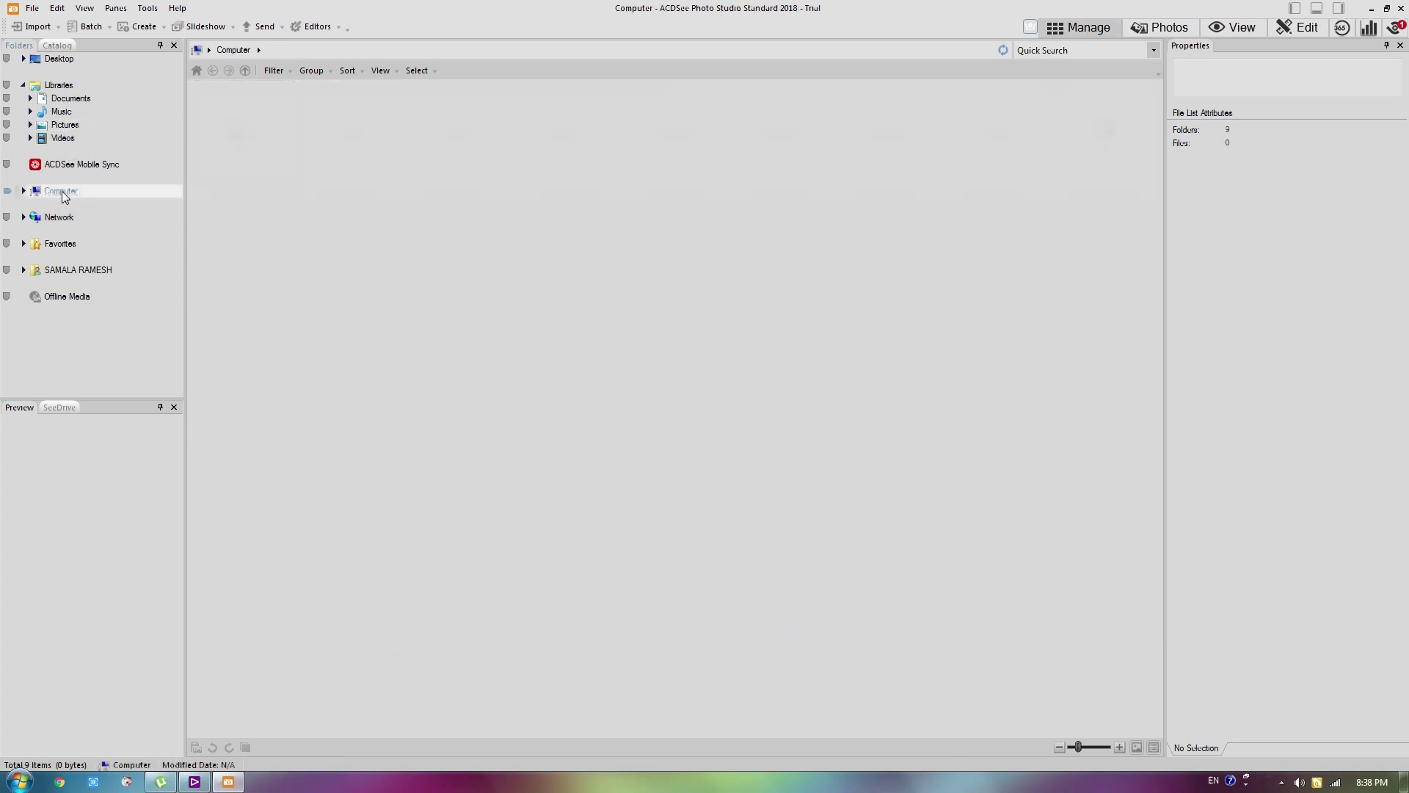
pyautogui.doubleClick(449, 167)
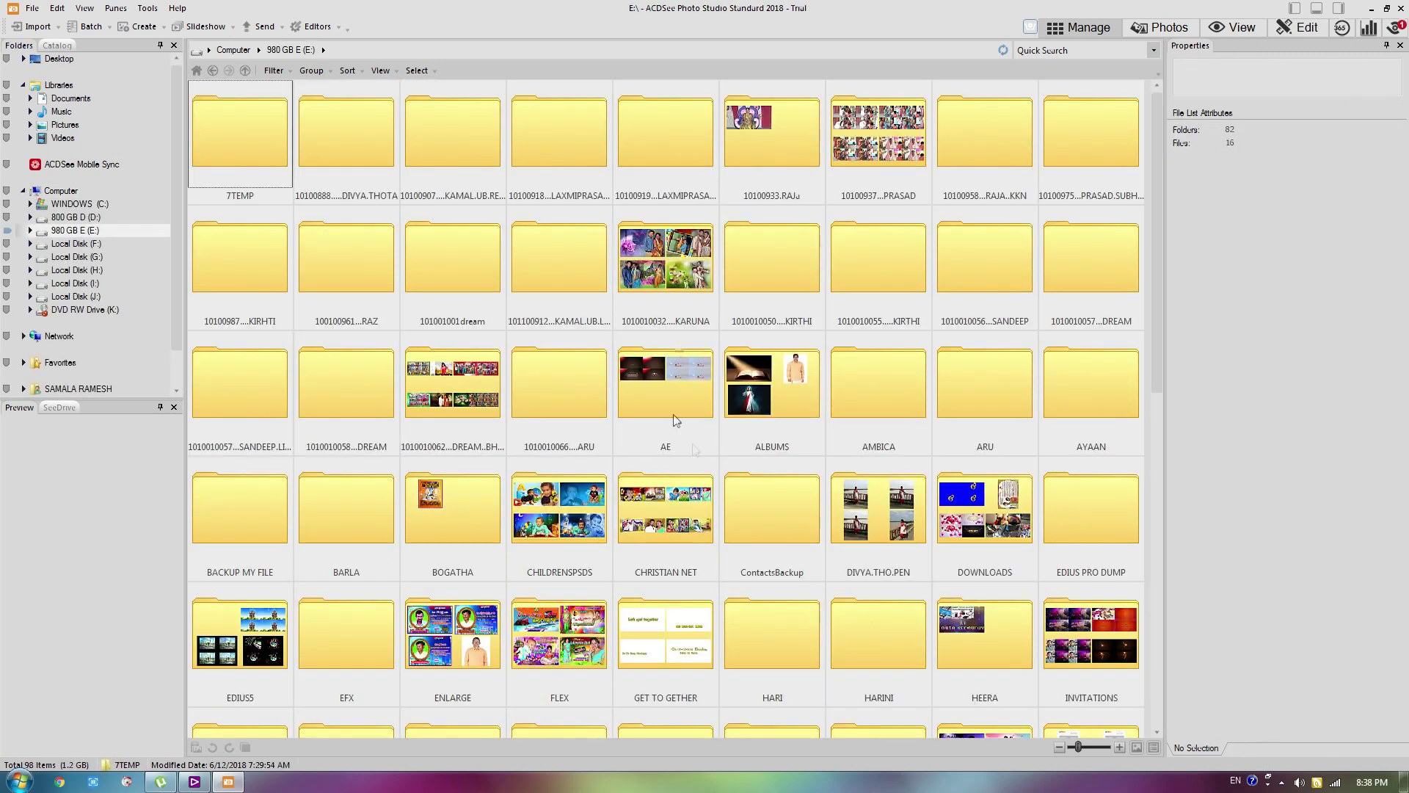
pyautogui.click(685, 413)
pyautogui.press('s')
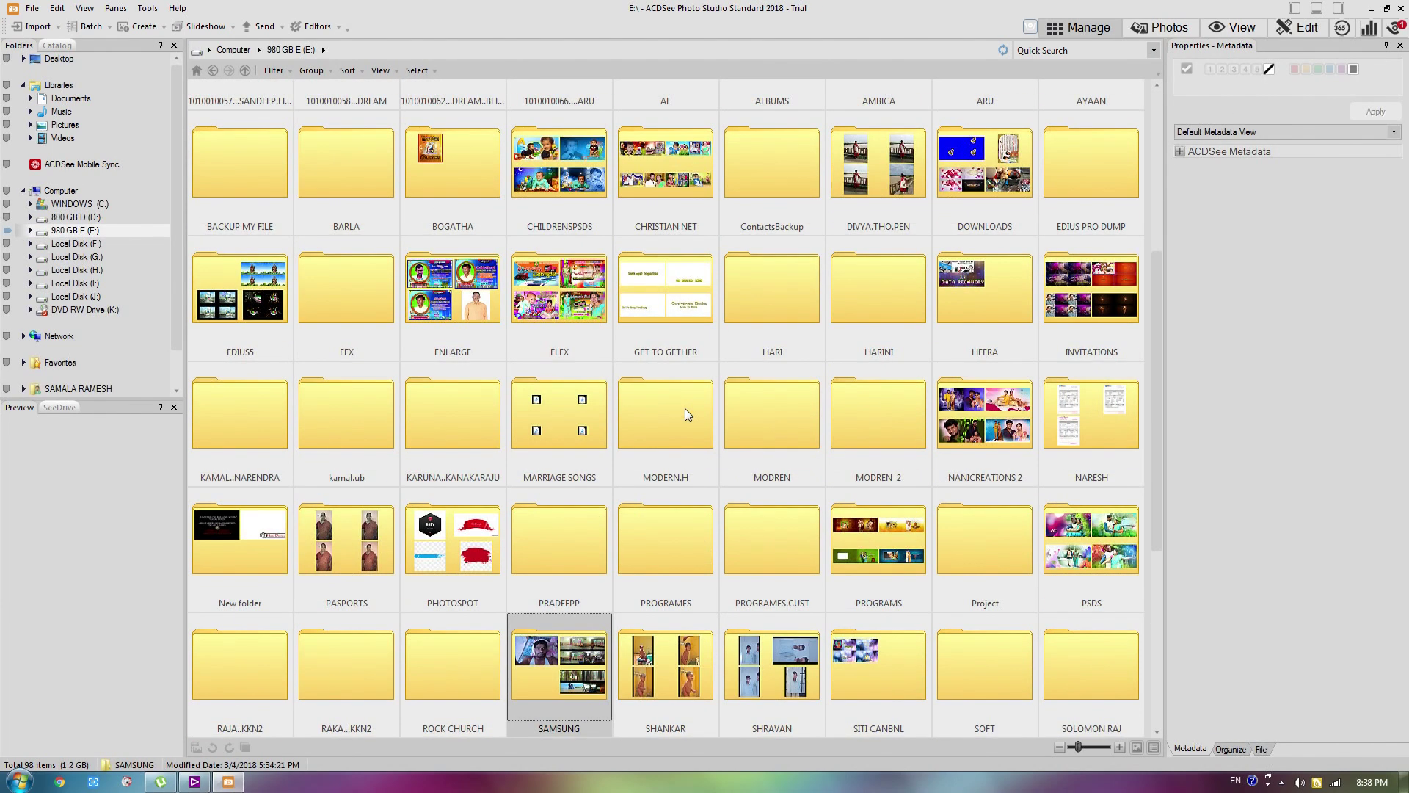
pyautogui.press('t')
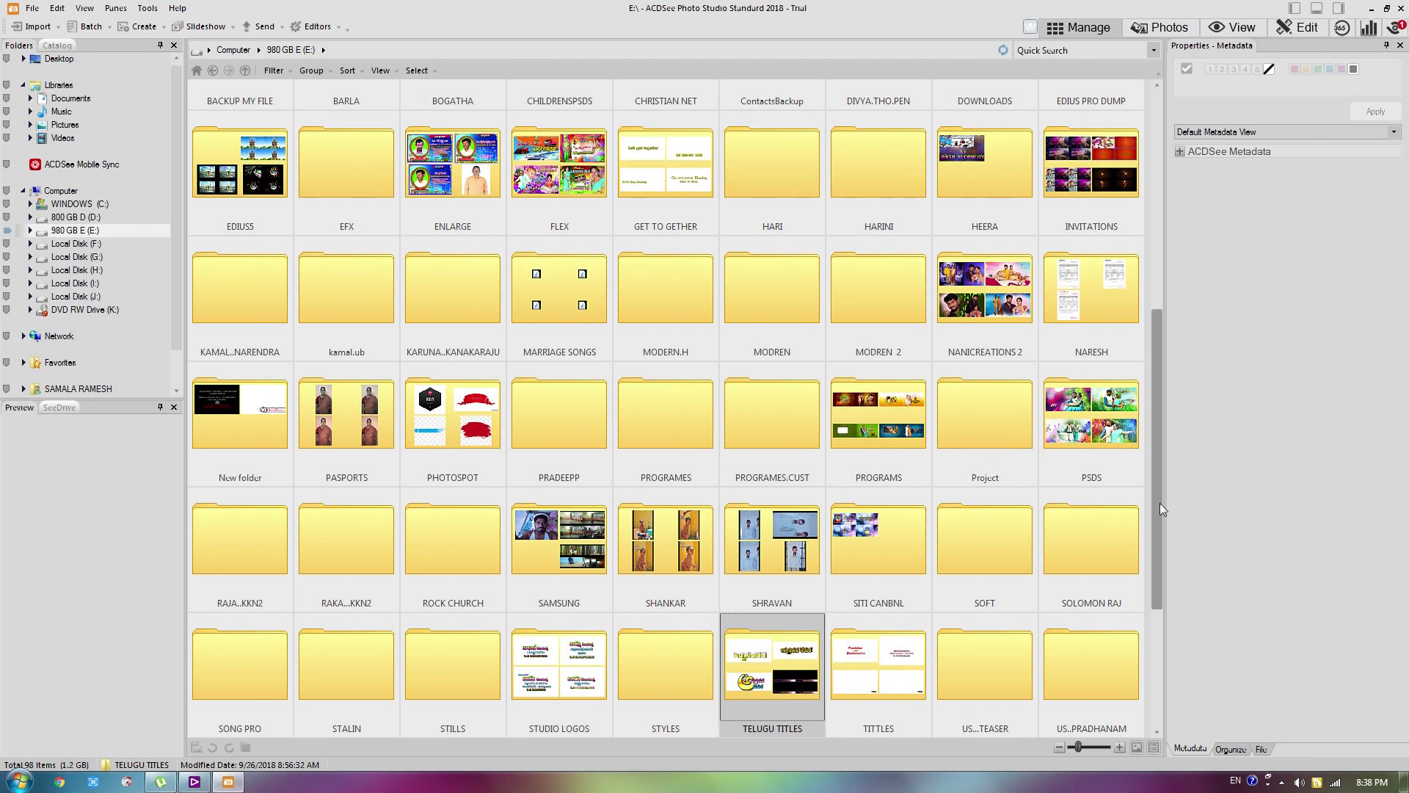
pyautogui.scroll(-1, 337, 680)
pyautogui.doubleClick(473, 613)
pyautogui.doubleClick(242, 144)
# Select and tag all 59 photos, then bring up the Batch menu.
pyautogui.click(391, 298)
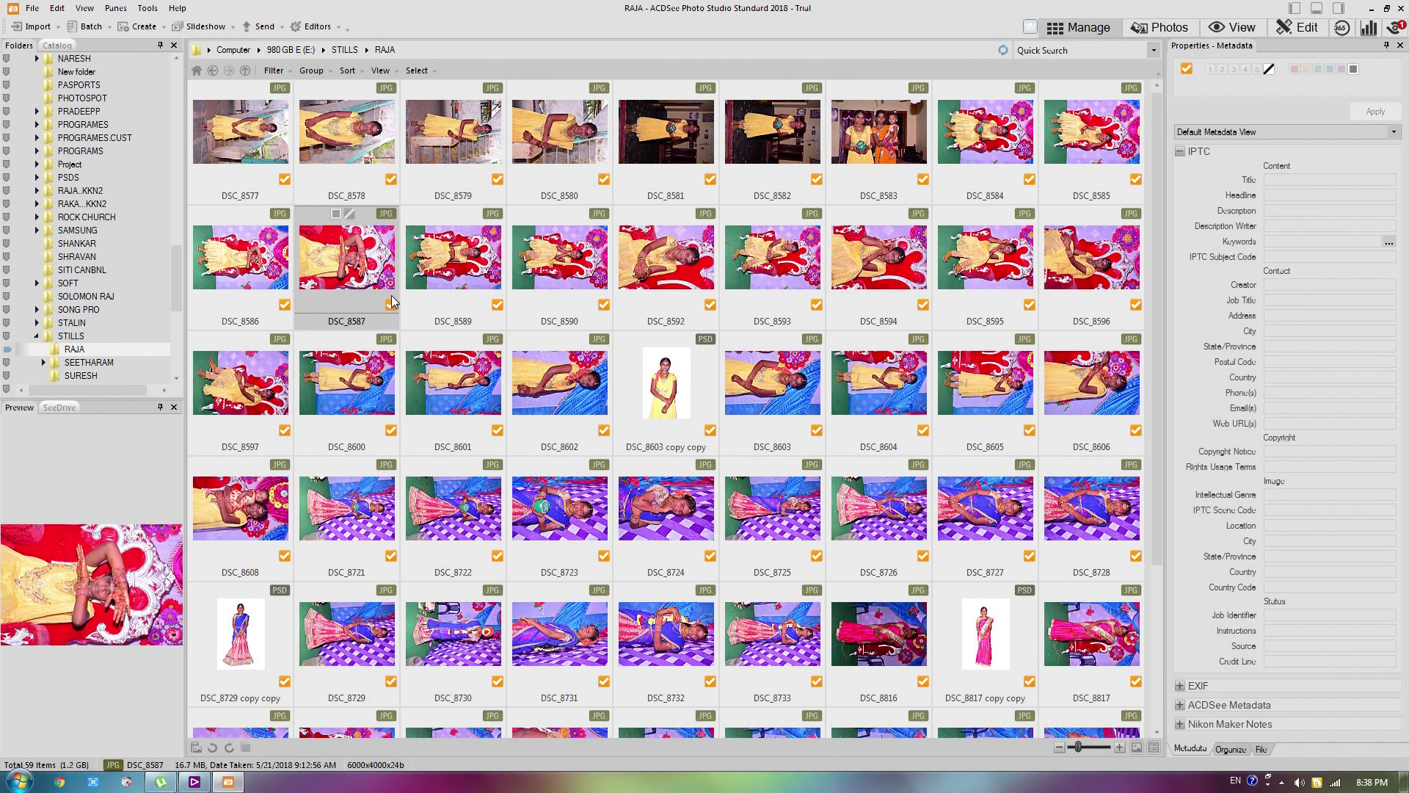
pyautogui.hotkey('ctrl', 'a')
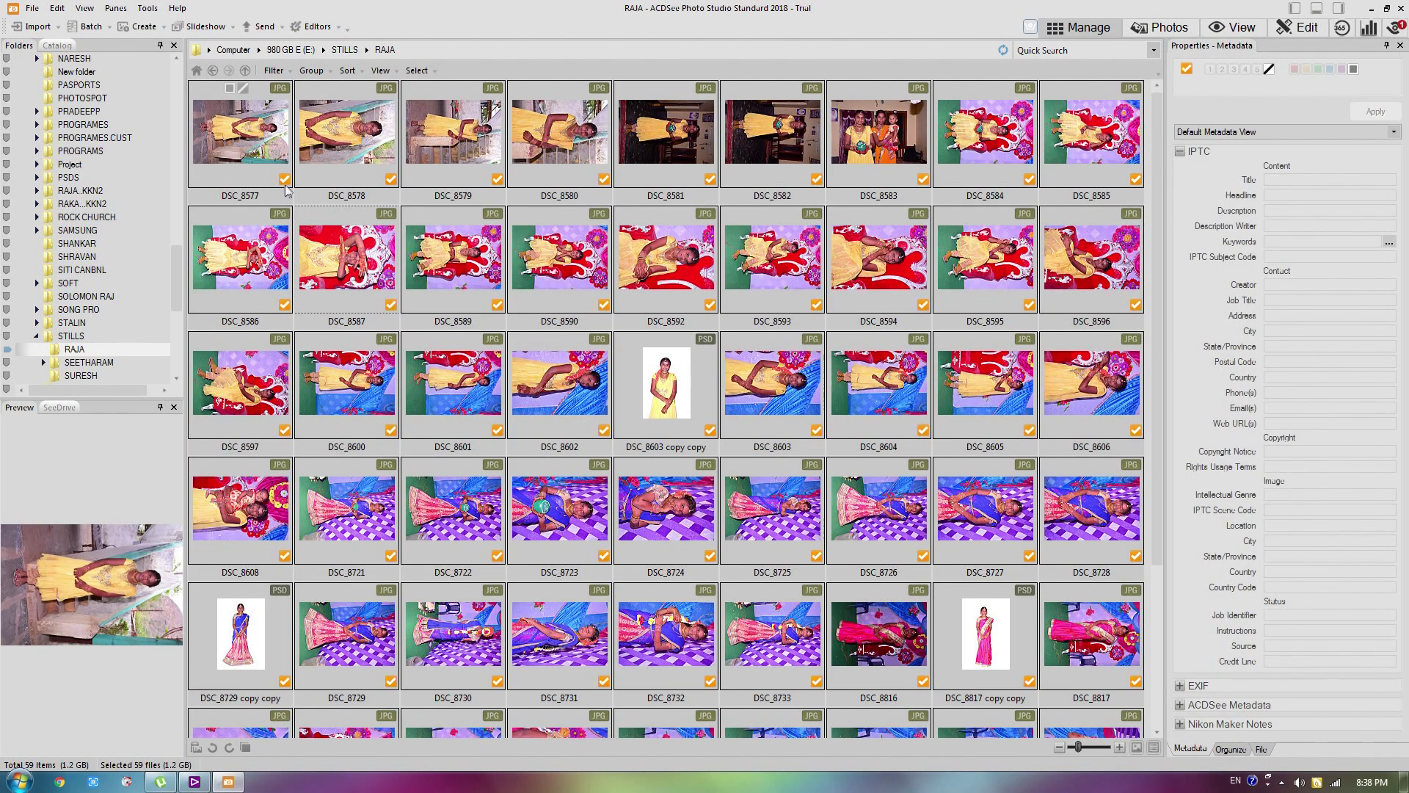
pyautogui.click(285, 180)
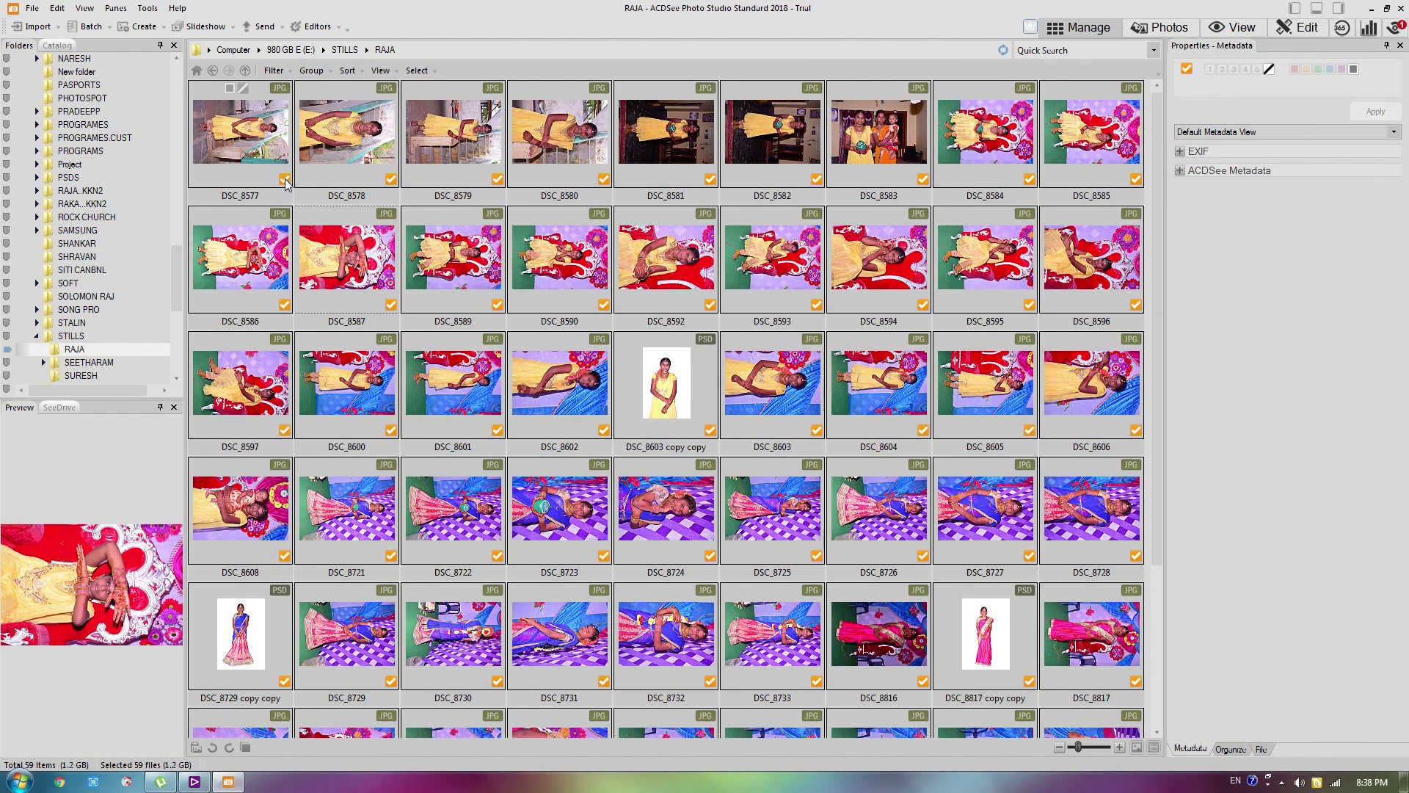
pyautogui.click(87, 31)
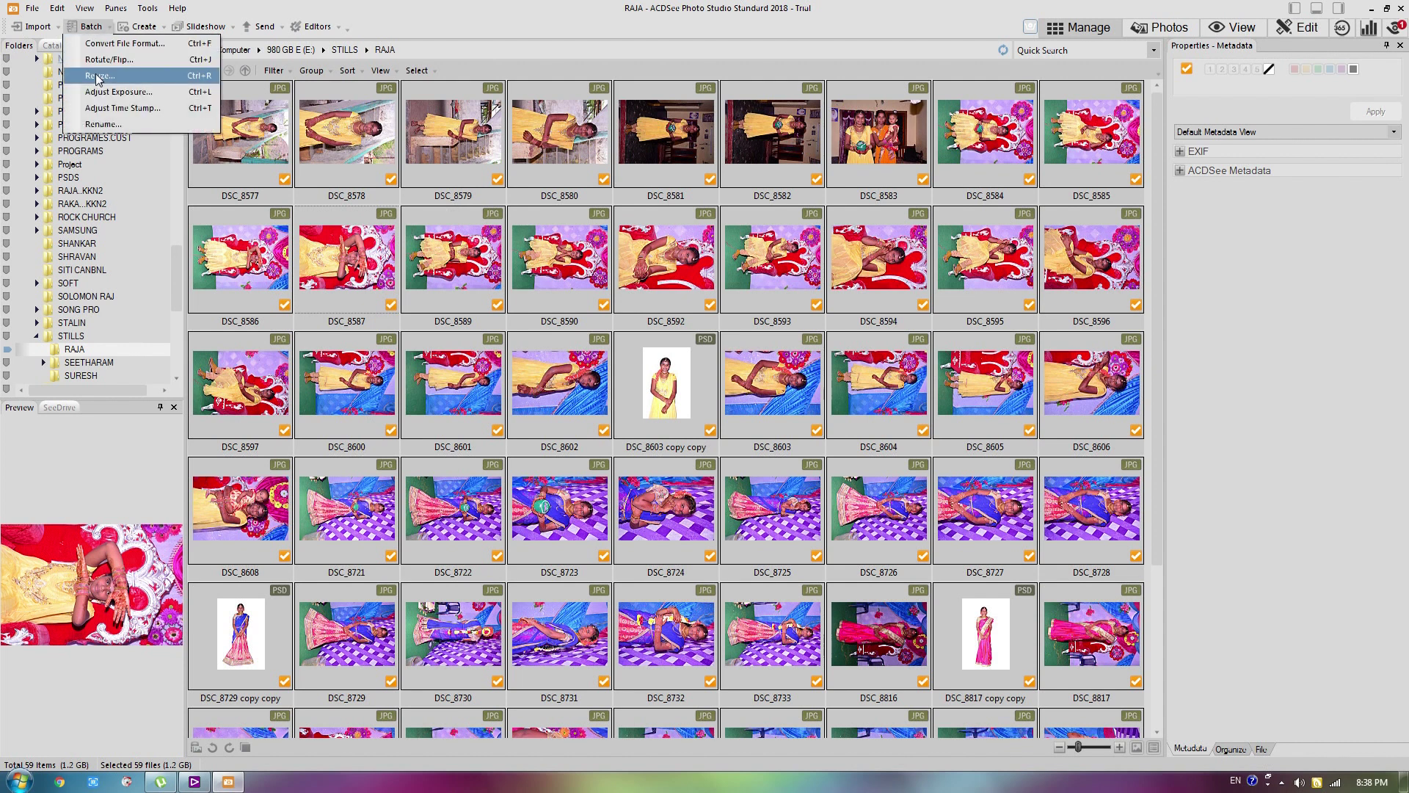
pyautogui.moveTo(139, 26)
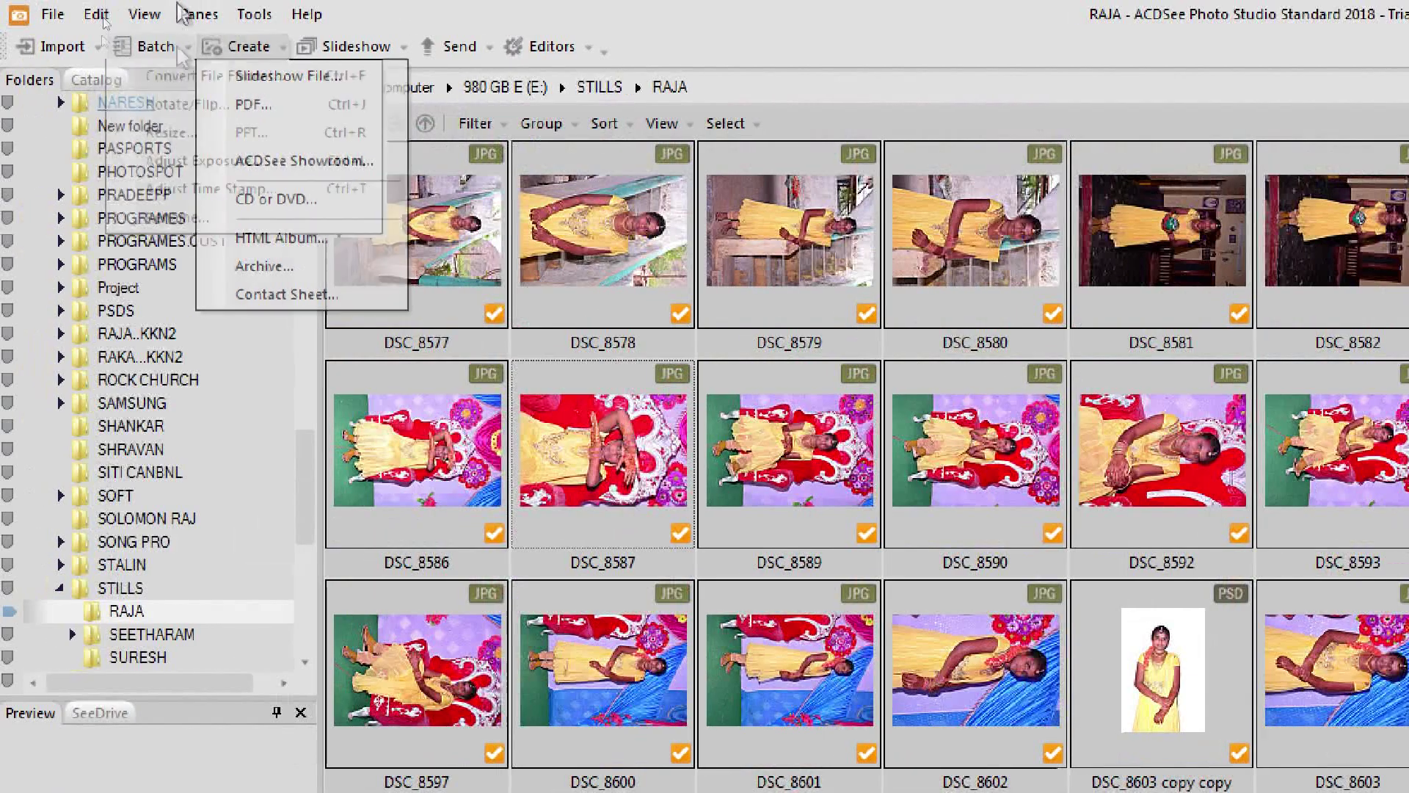
pyautogui.moveTo(91, 28)
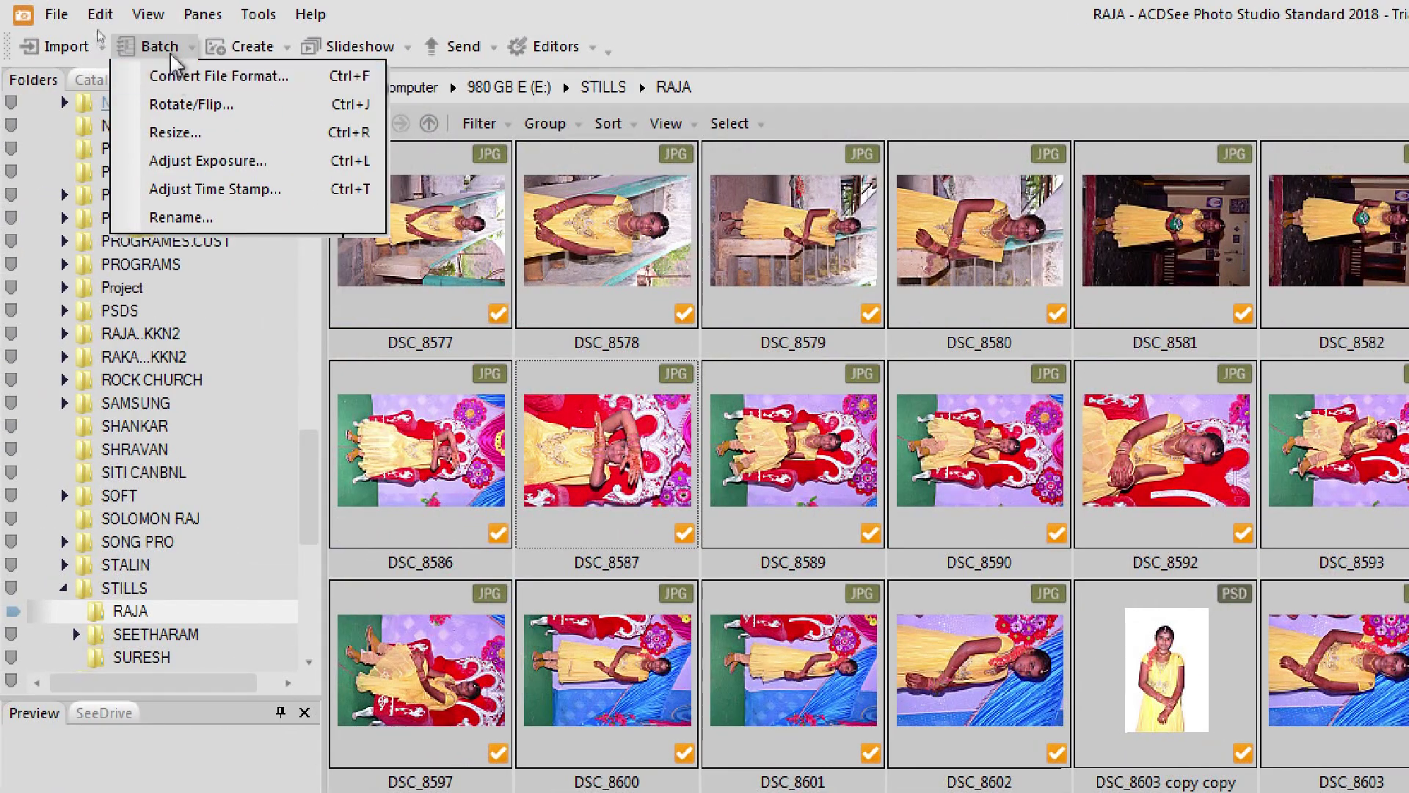
# Set Batch Resize to print size 6.00 × 4.00 inches at 72 dpi.
pyautogui.click(176, 135)
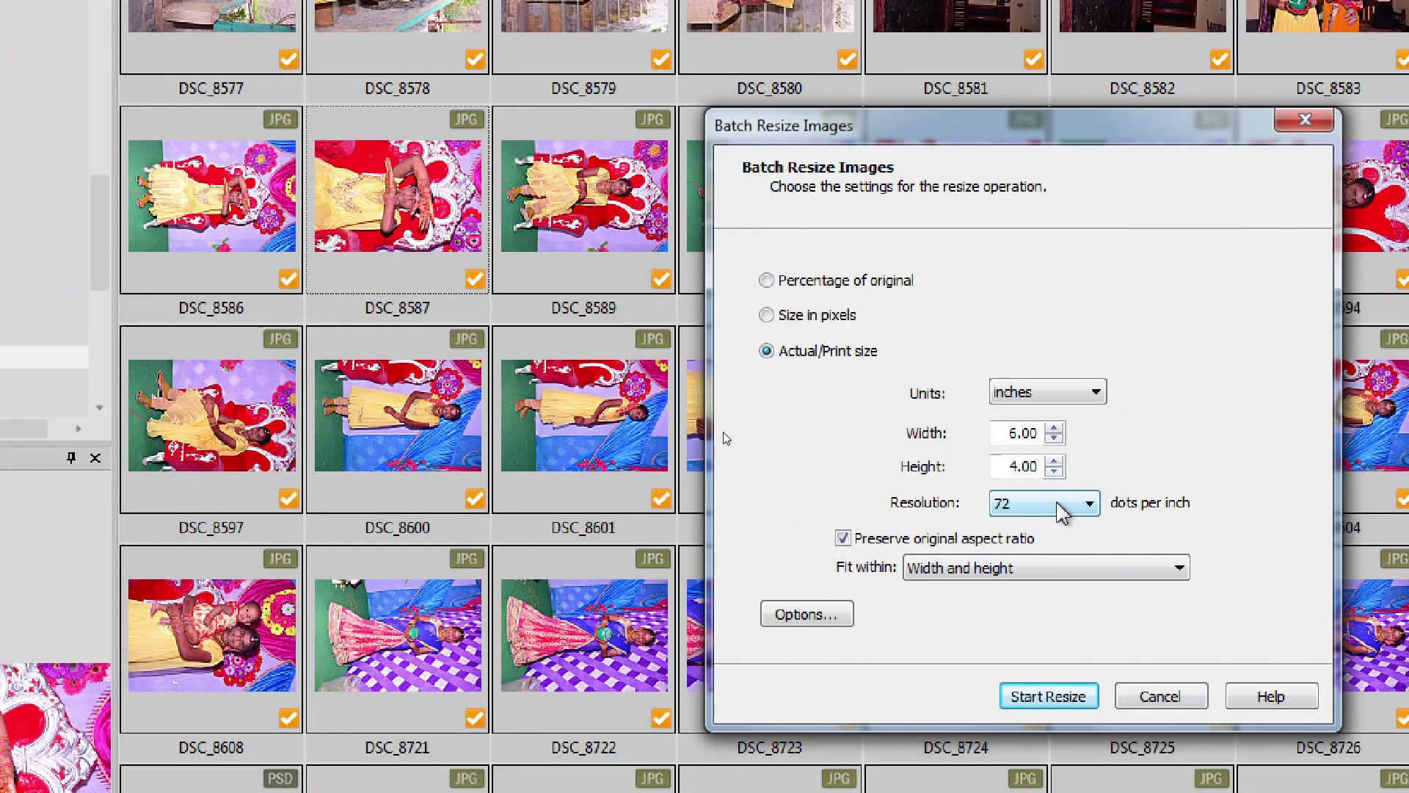
pyautogui.click(1062, 571)
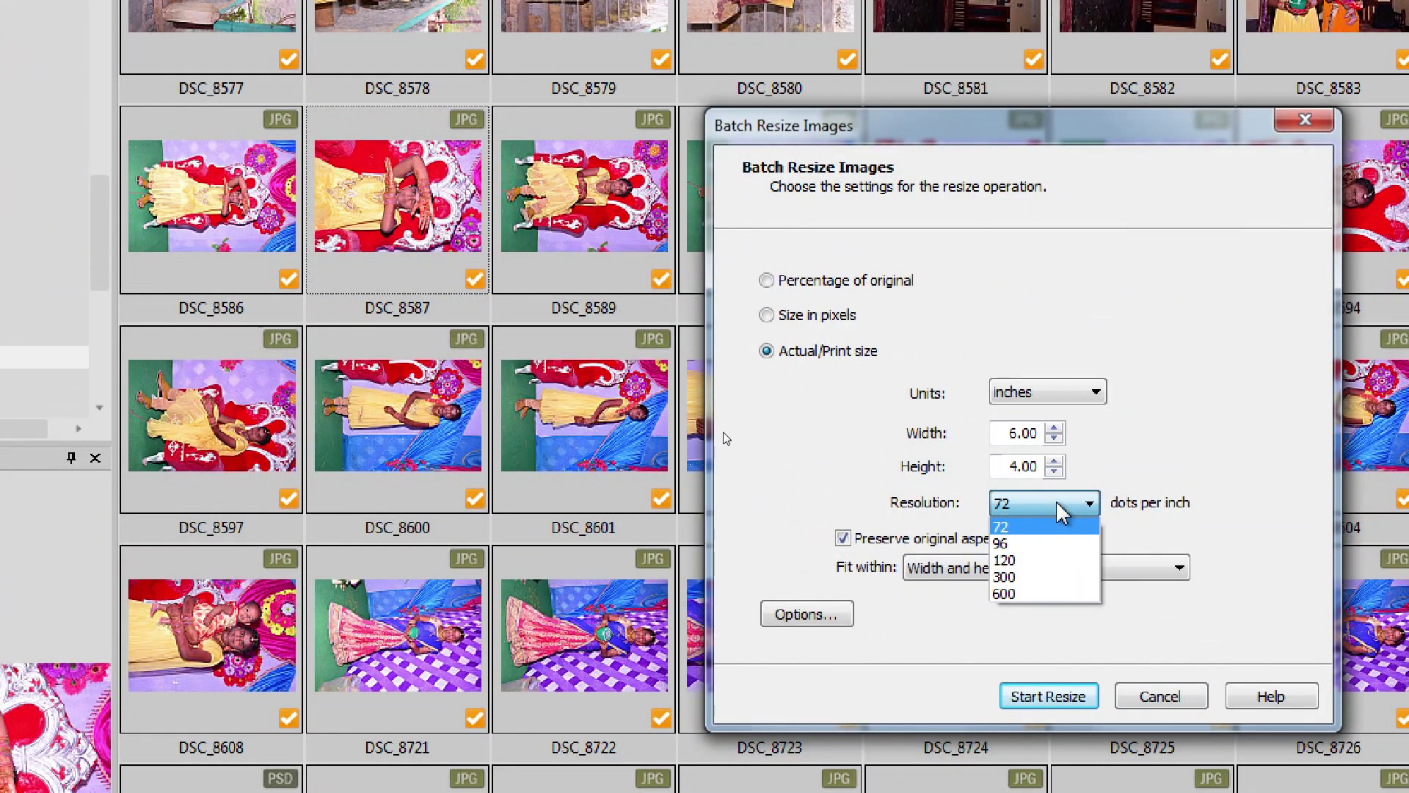
pyautogui.click(1020, 528)
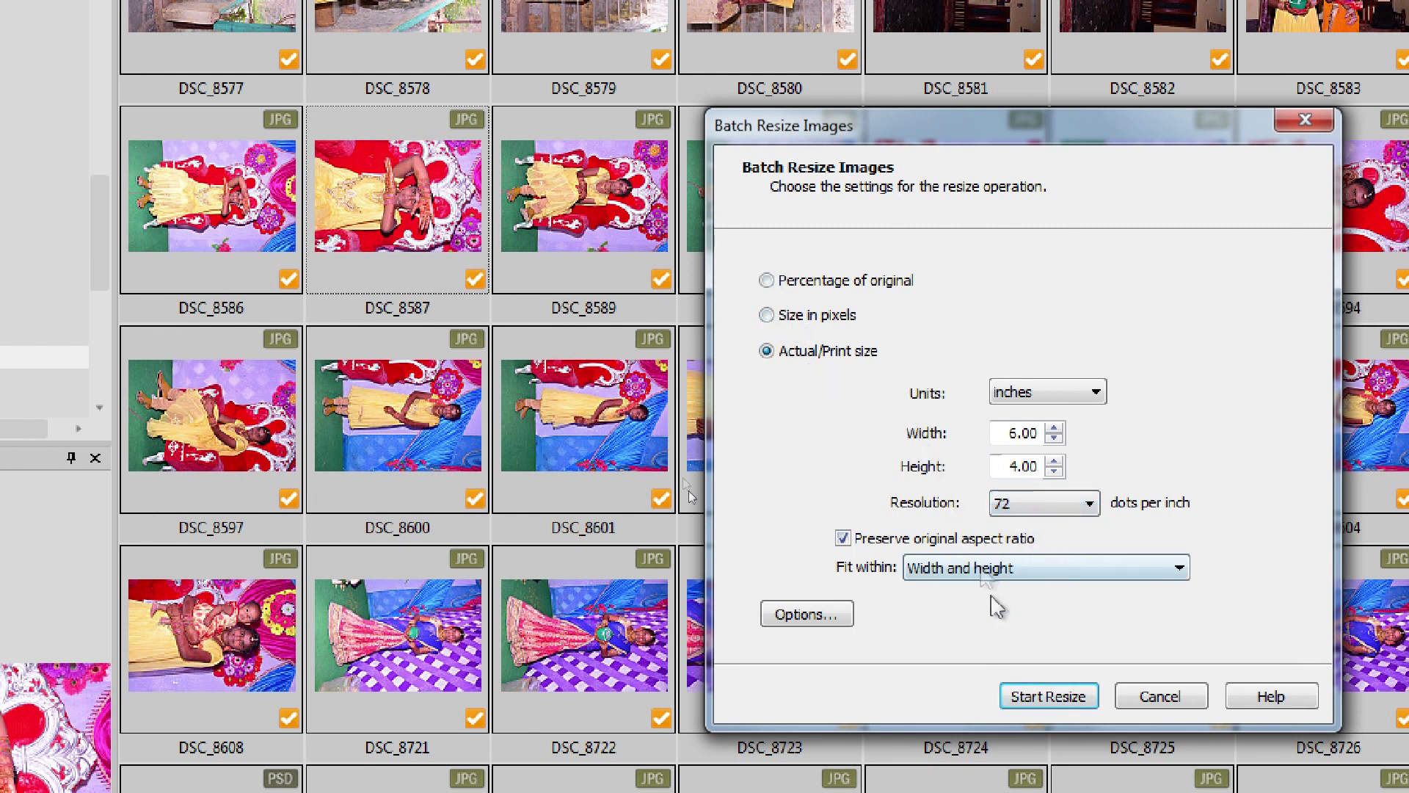
pyautogui.click(807, 614)
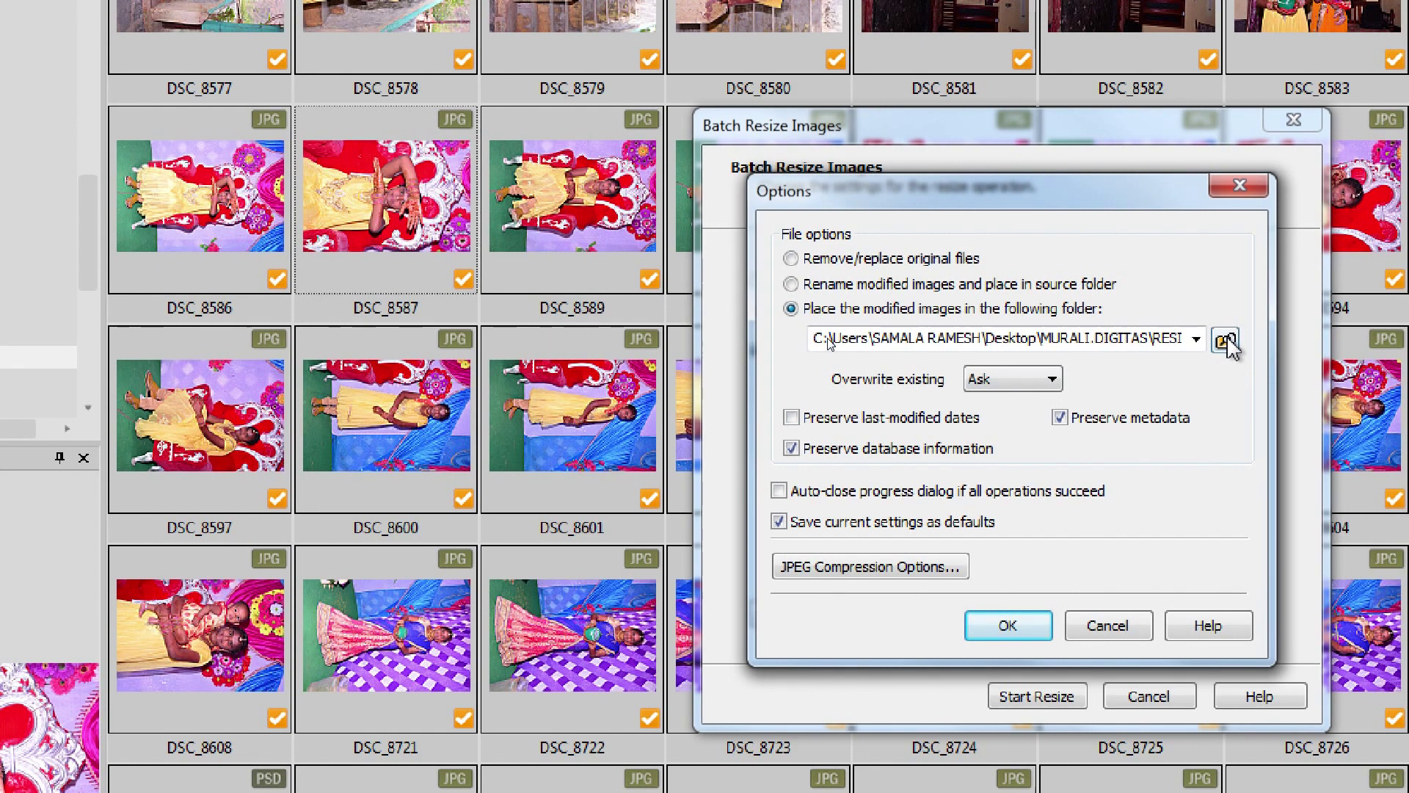
# Create a folder named RESIZE3 under MURALI.DIGITAS and make it the resize output folder.
pyautogui.click(1237, 340)
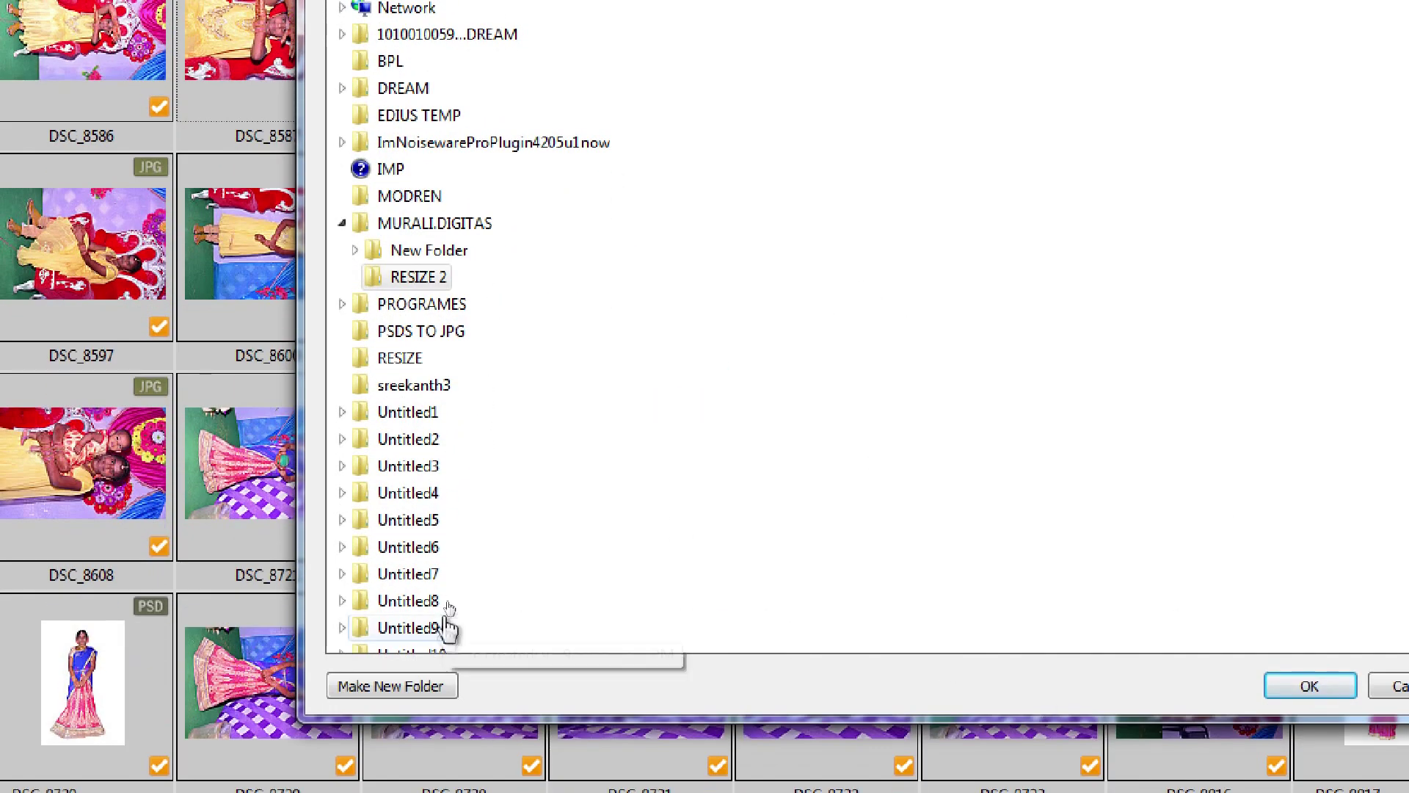
pyautogui.click(433, 694)
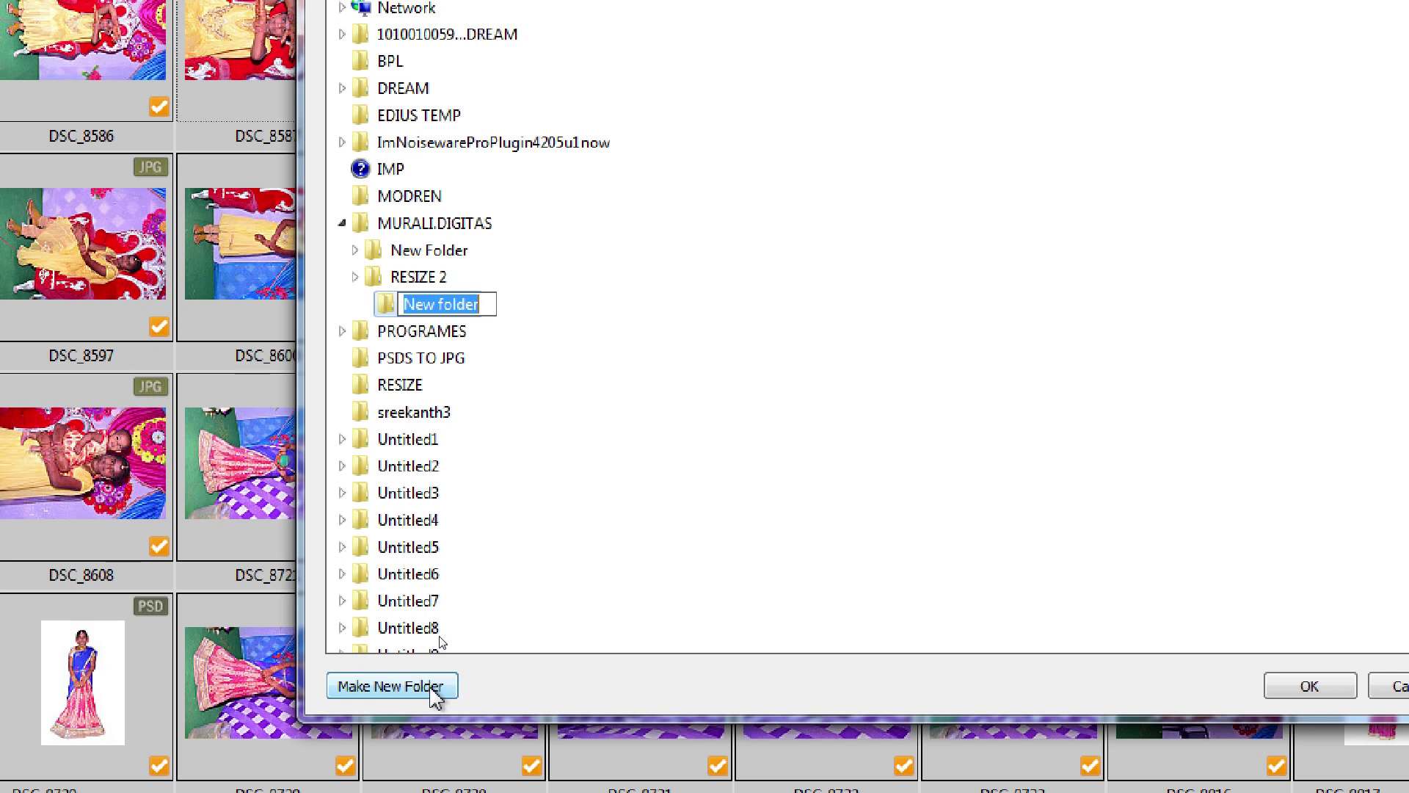
pyautogui.press('Return')
pyautogui.click(433, 283)
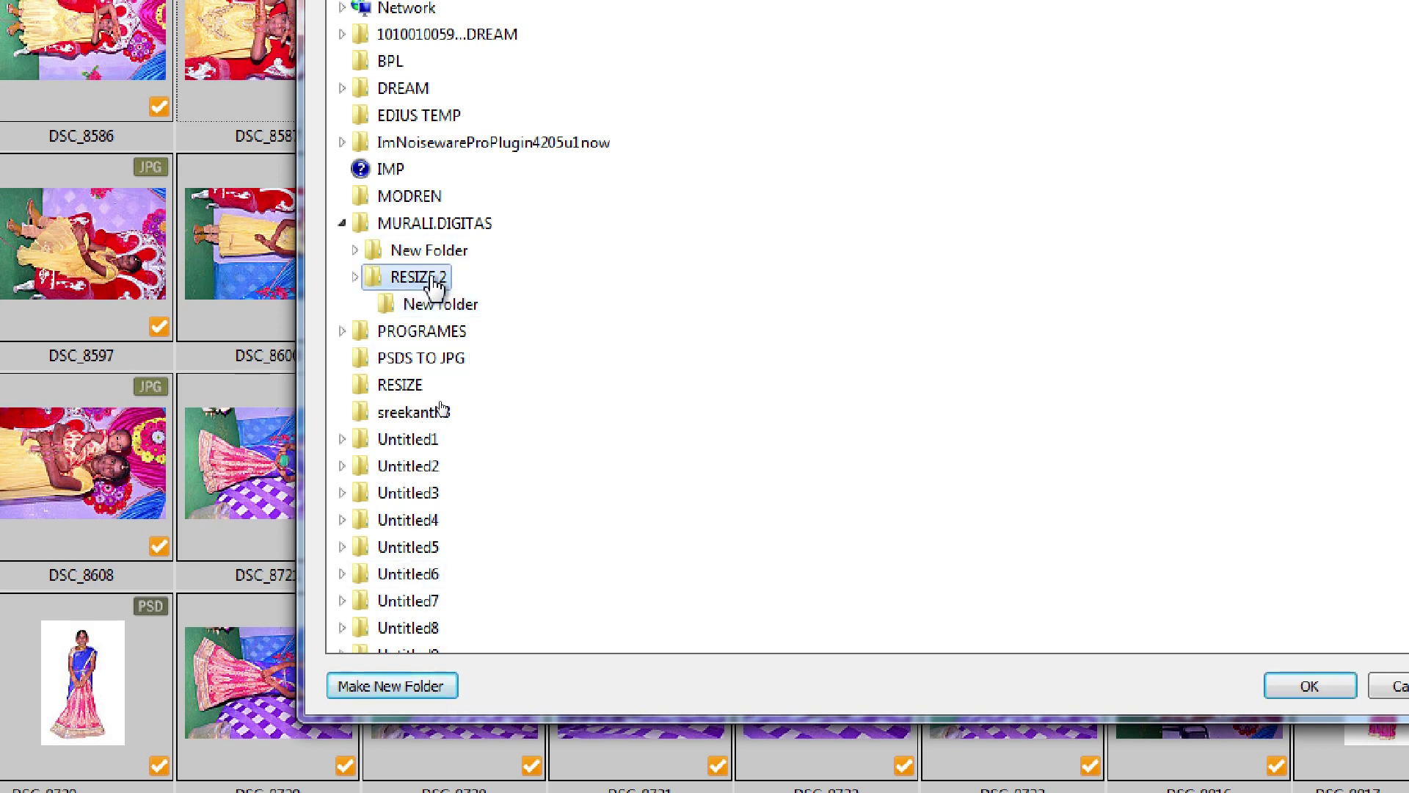
pyautogui.click(456, 305)
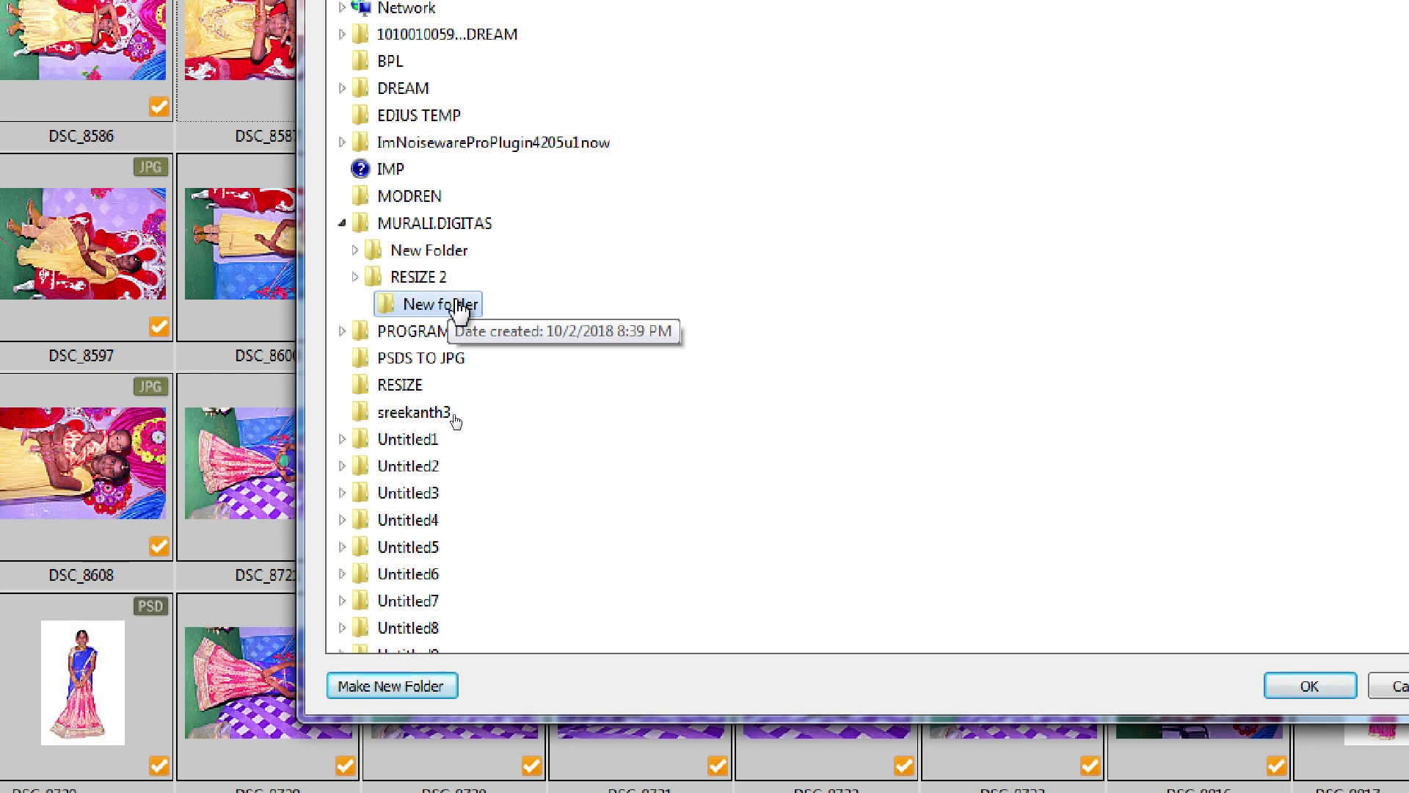
pyautogui.click(459, 305)
pyautogui.write('RES')
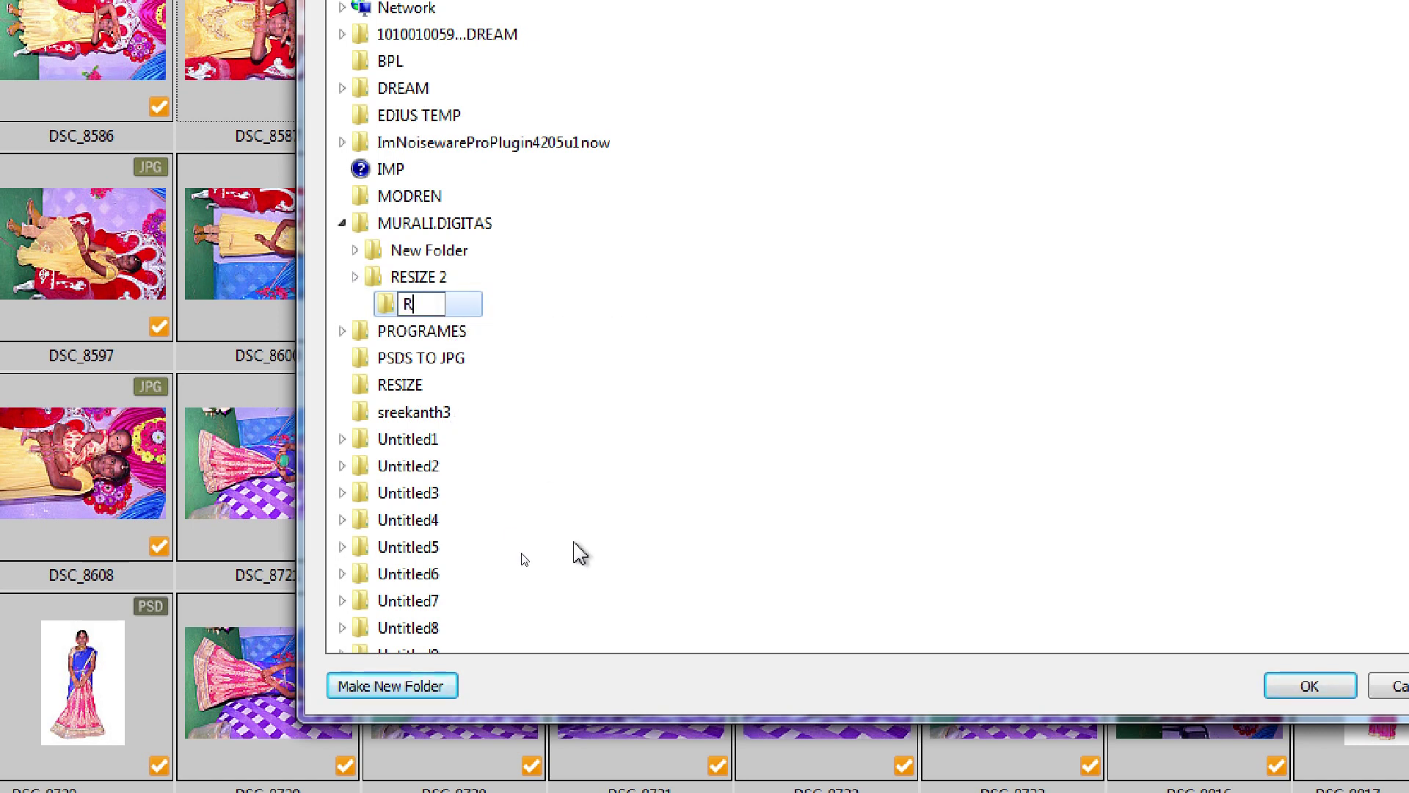
pyautogui.write('IZE32')
pyautogui.press('BackSpace')
pyautogui.press('Return')
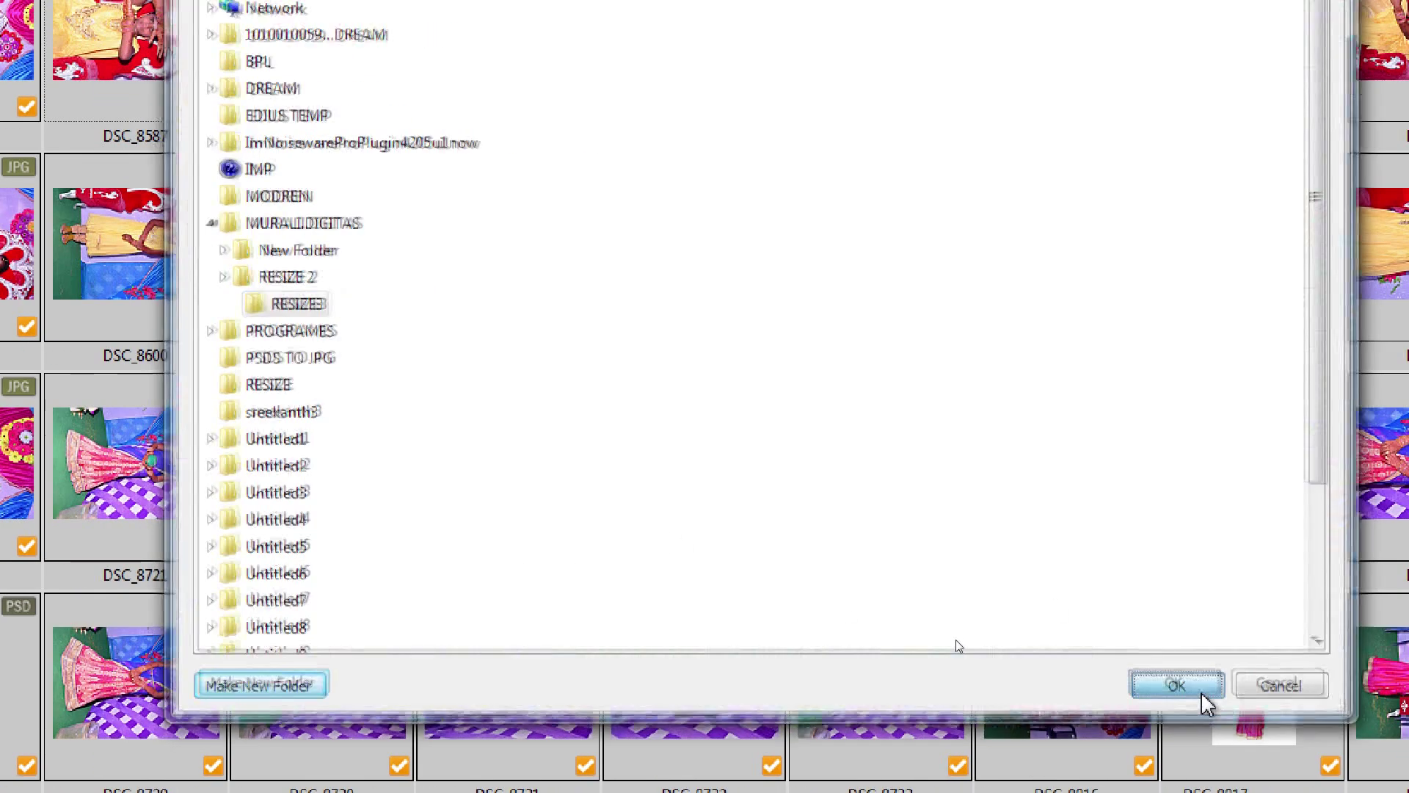
pyautogui.click(1177, 685)
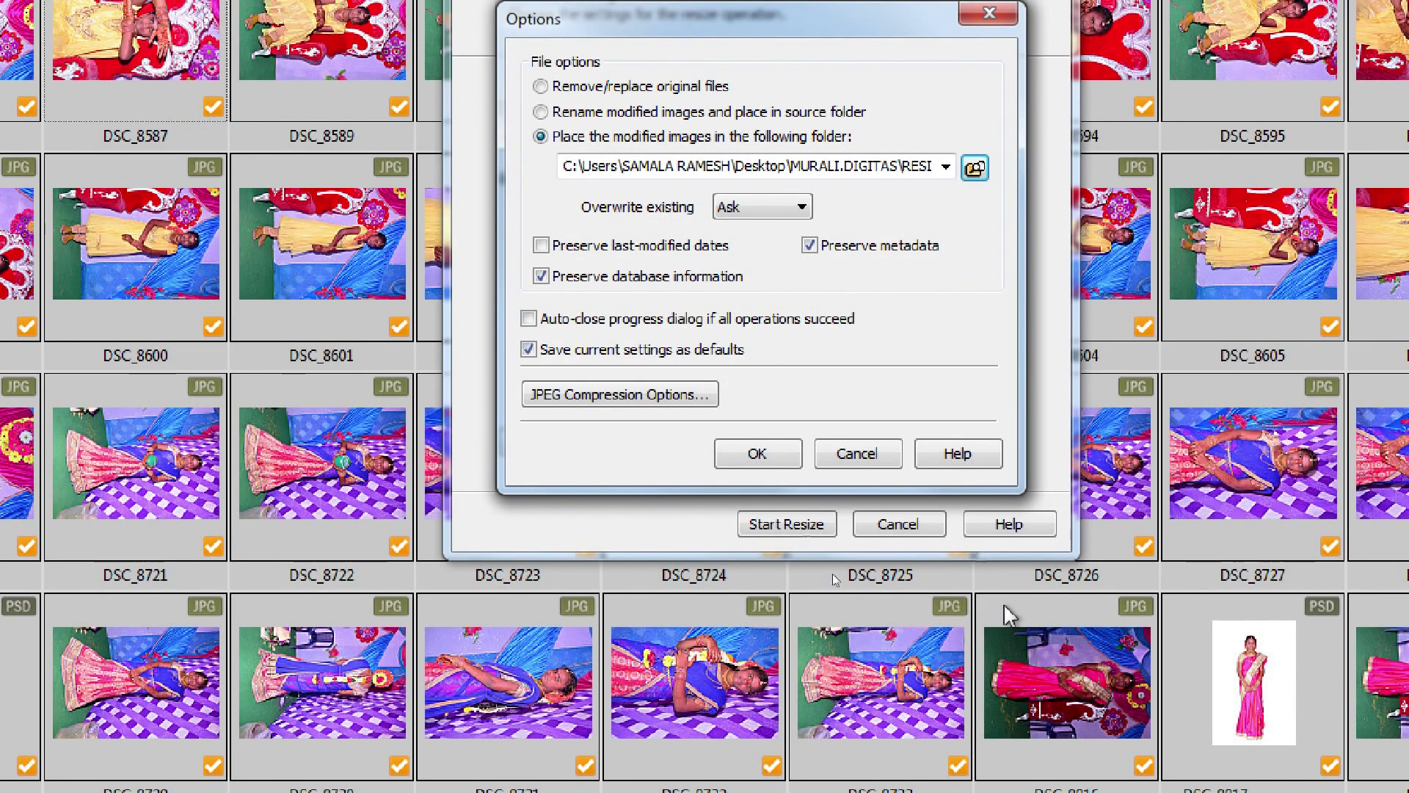
pyautogui.click(757, 455)
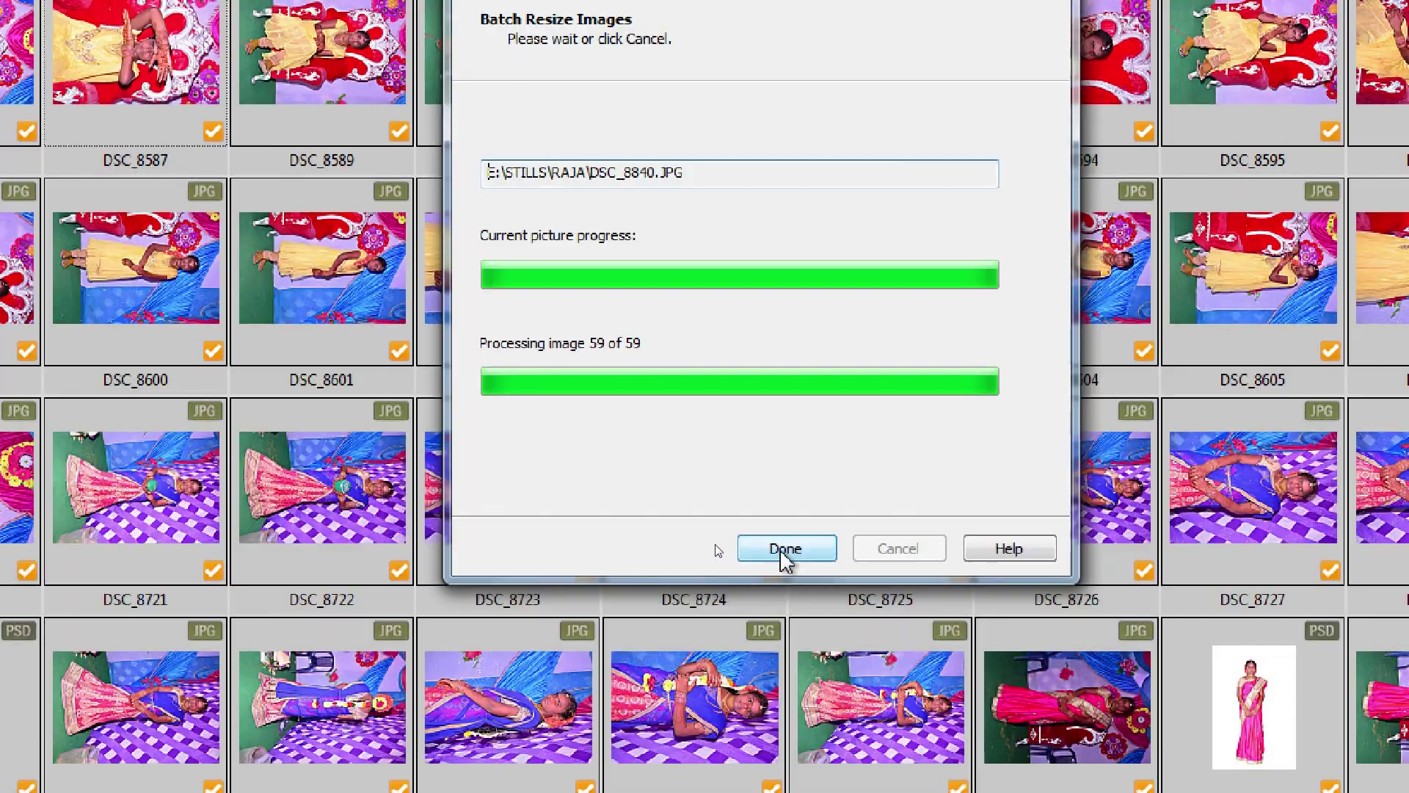
# Close the progress window after all 59 of 59 images are resized.
pyautogui.click(783, 549)
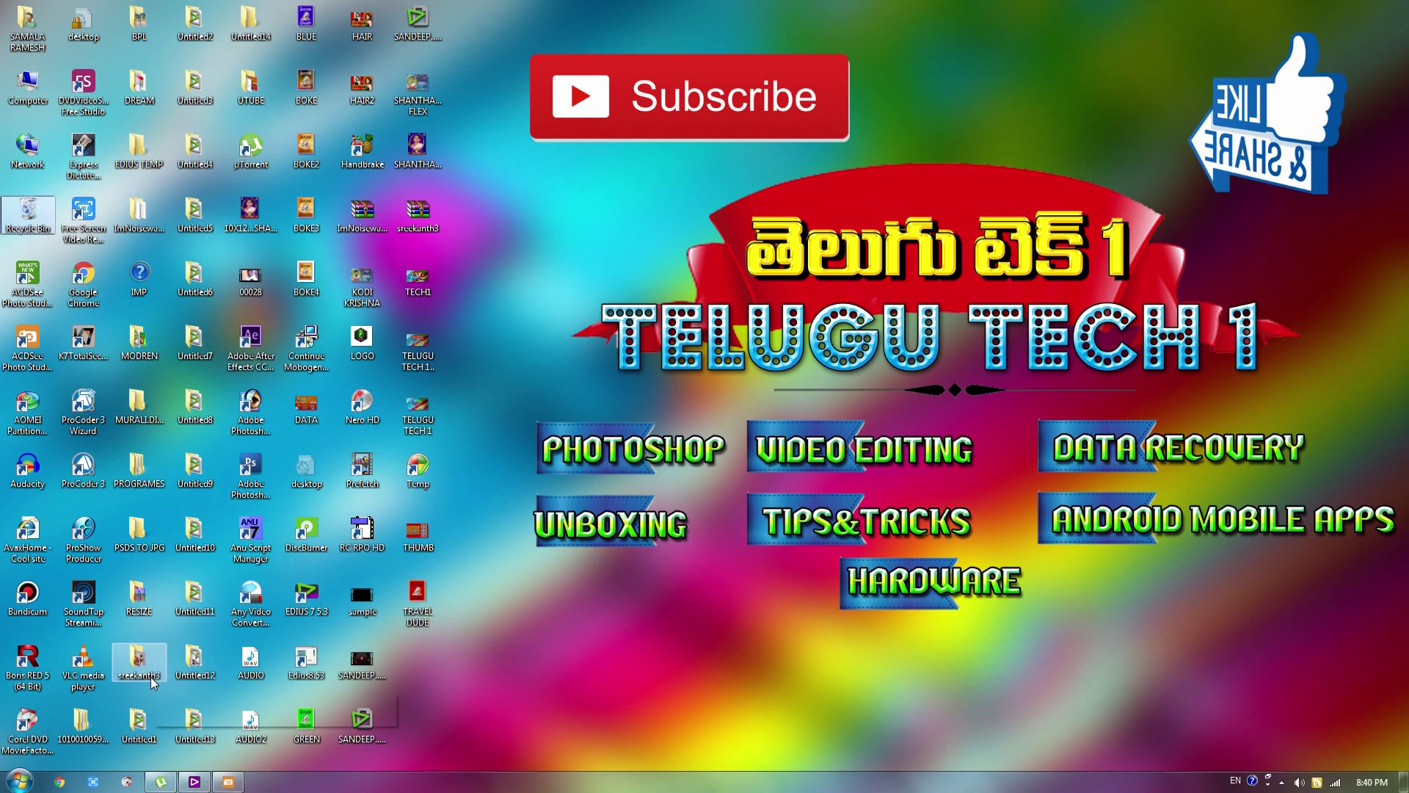
# Refresh the desktop, open the RESIZE folder and widen its file pane.
pyautogui.rightClick(614, 350)
pyautogui.click(647, 389)
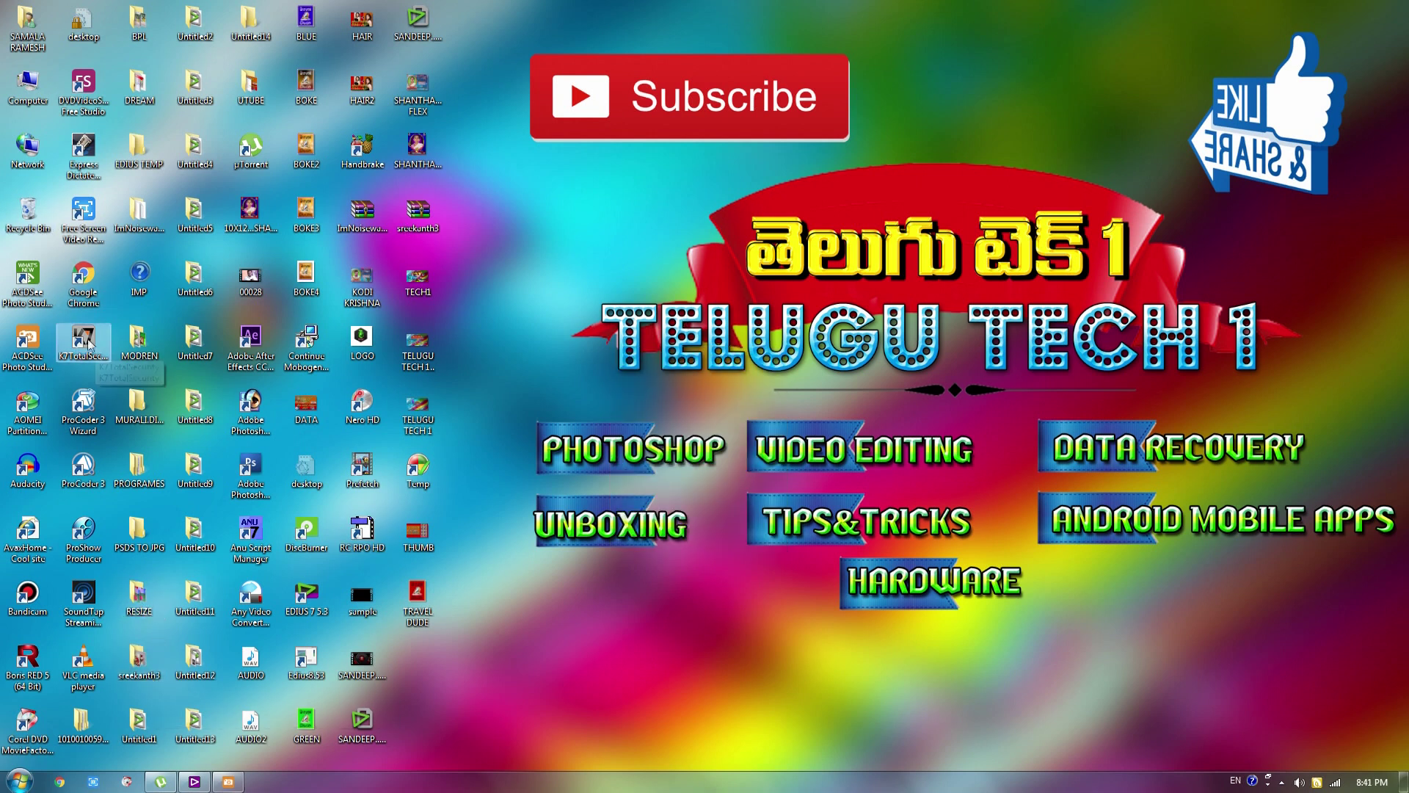
pyautogui.doubleClick(139, 598)
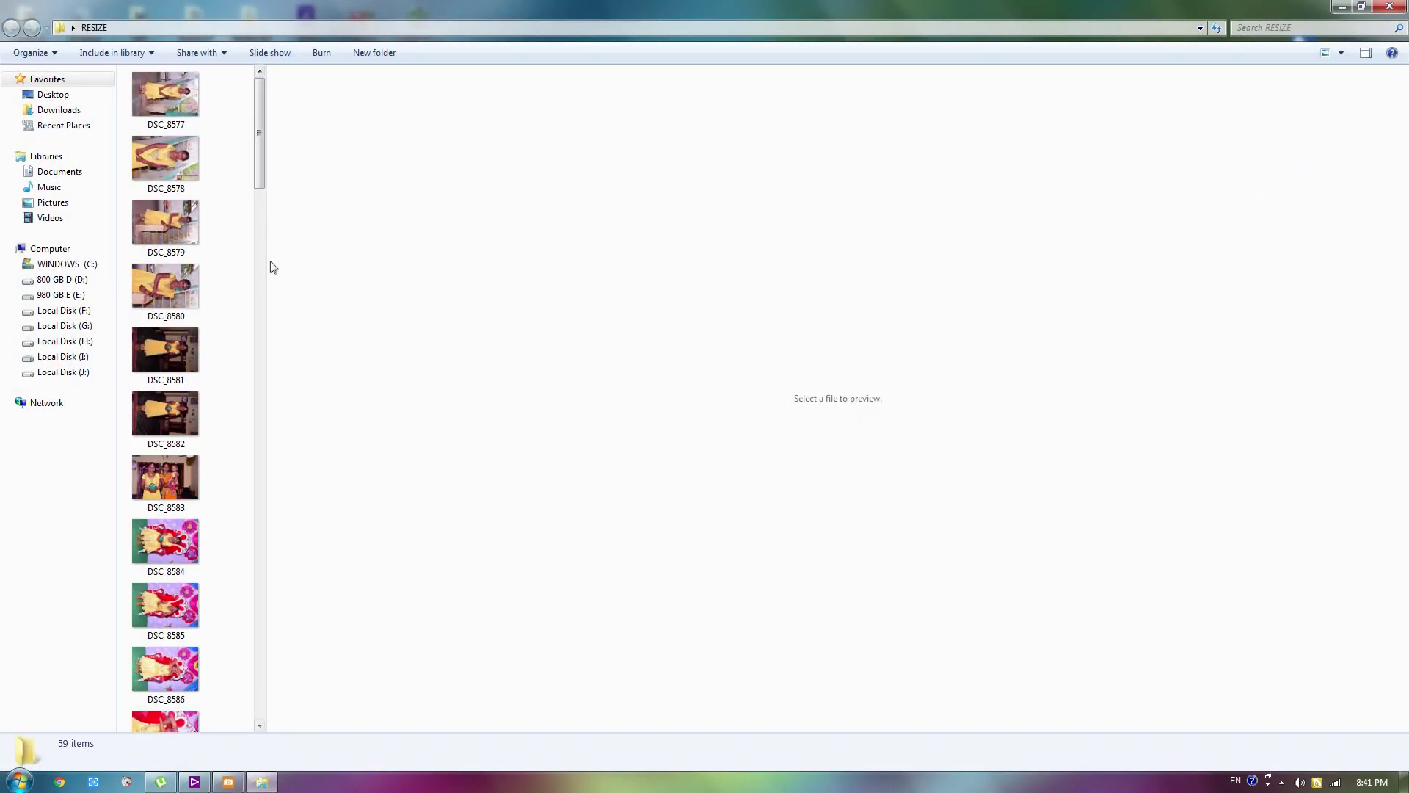
pyautogui.moveTo(266, 261); pyautogui.dragTo(1345, 261)
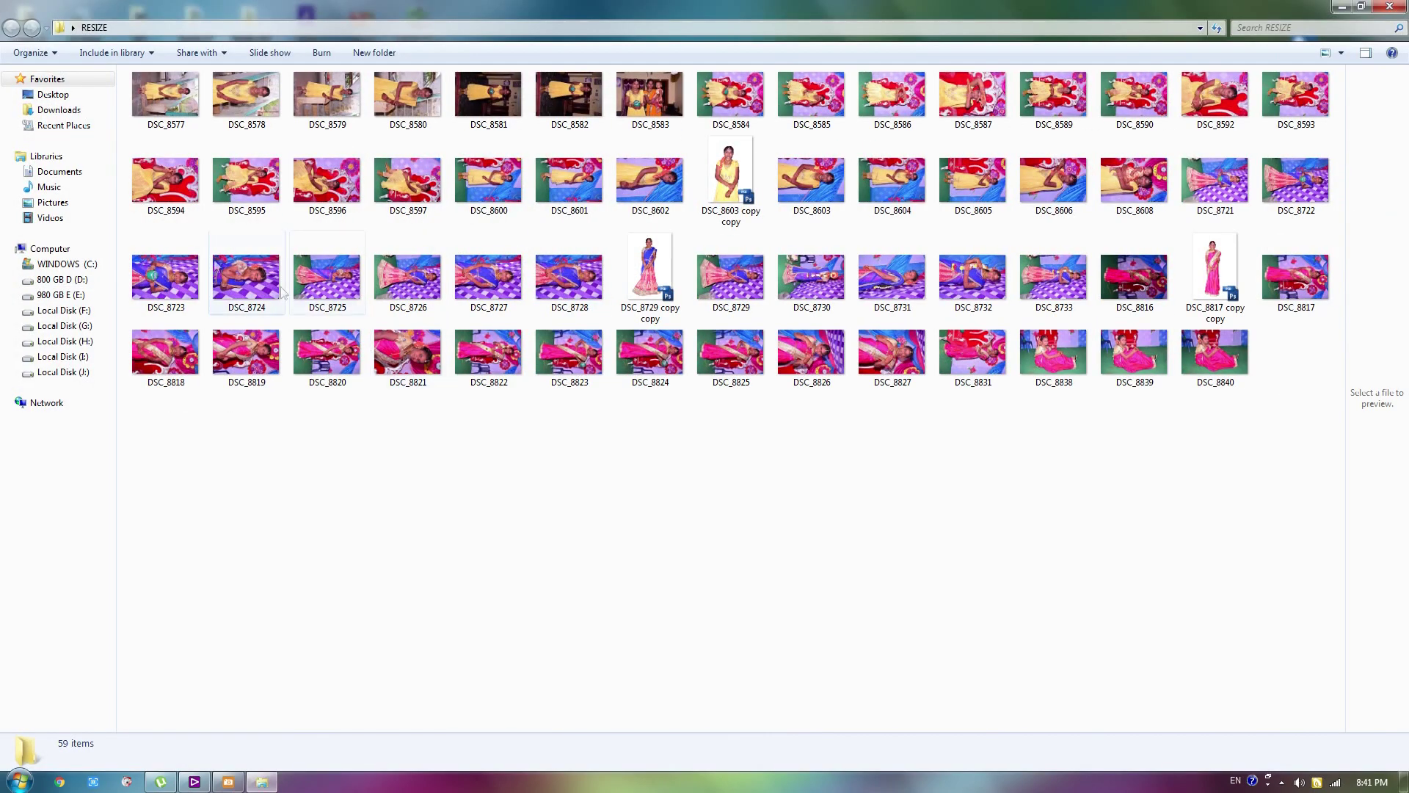
# Preview the resized photo DSC_8577 in the photo viewer.
pyautogui.click(156, 111)
pyautogui.rightClick(156, 108)
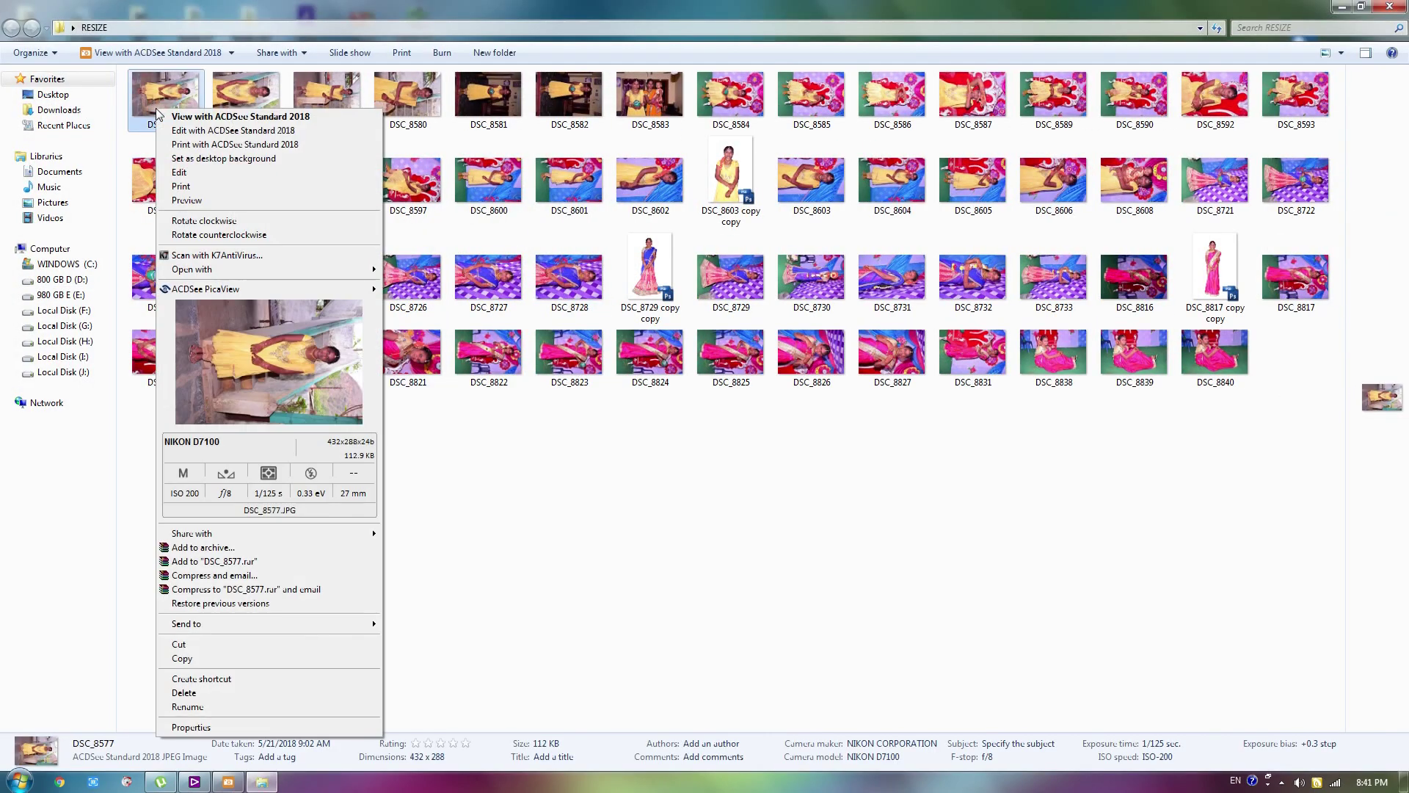
pyautogui.click(188, 199)
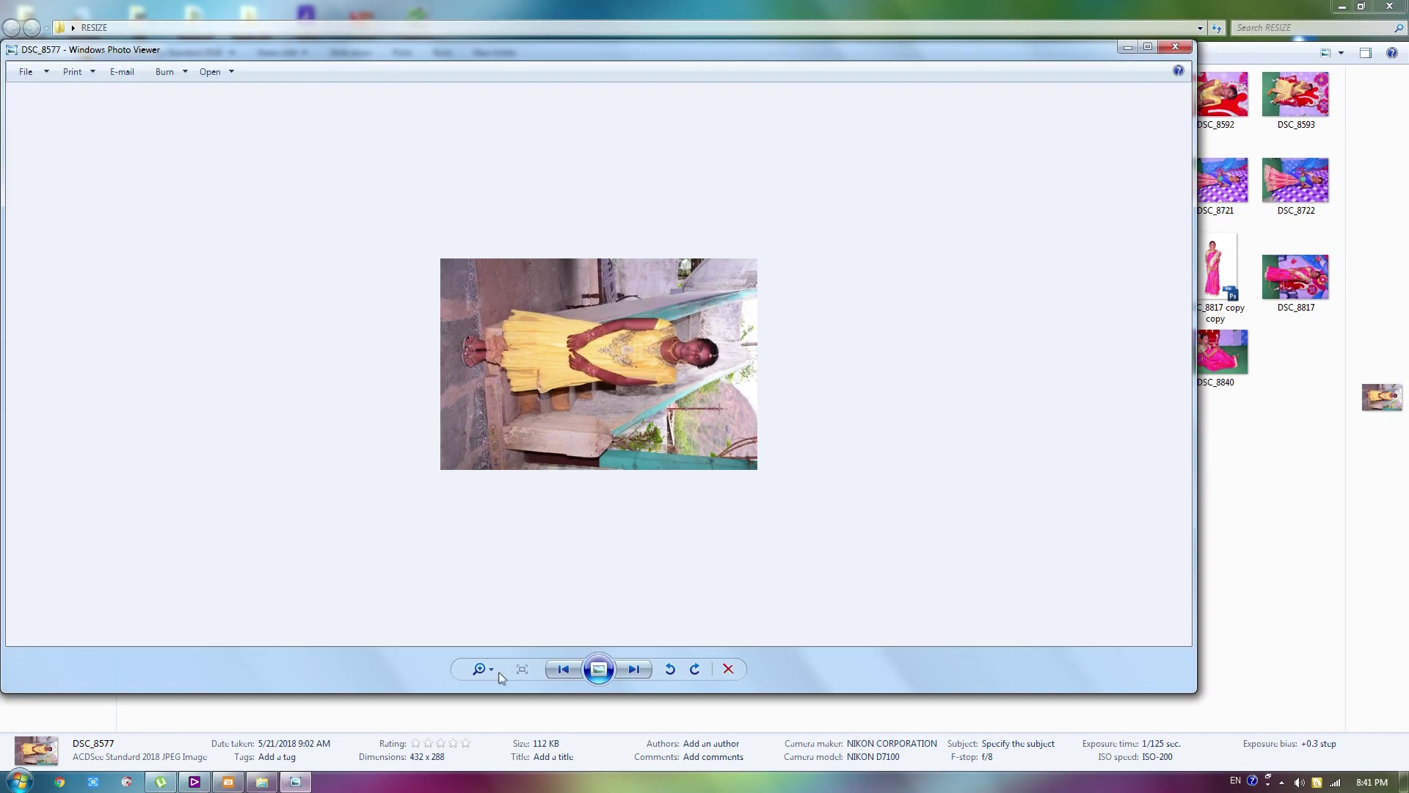
# Zoom into DSC_8577, then step forward through the next resized photos.
pyautogui.click(496, 662)
pyautogui.moveTo(494, 671)
pyautogui.mouseDown()
pyautogui.moveTo(493, 631)
pyautogui.moveTo(492, 672)
pyautogui.mouseUp()
pyautogui.click(634, 669)
pyautogui.click(479, 669)
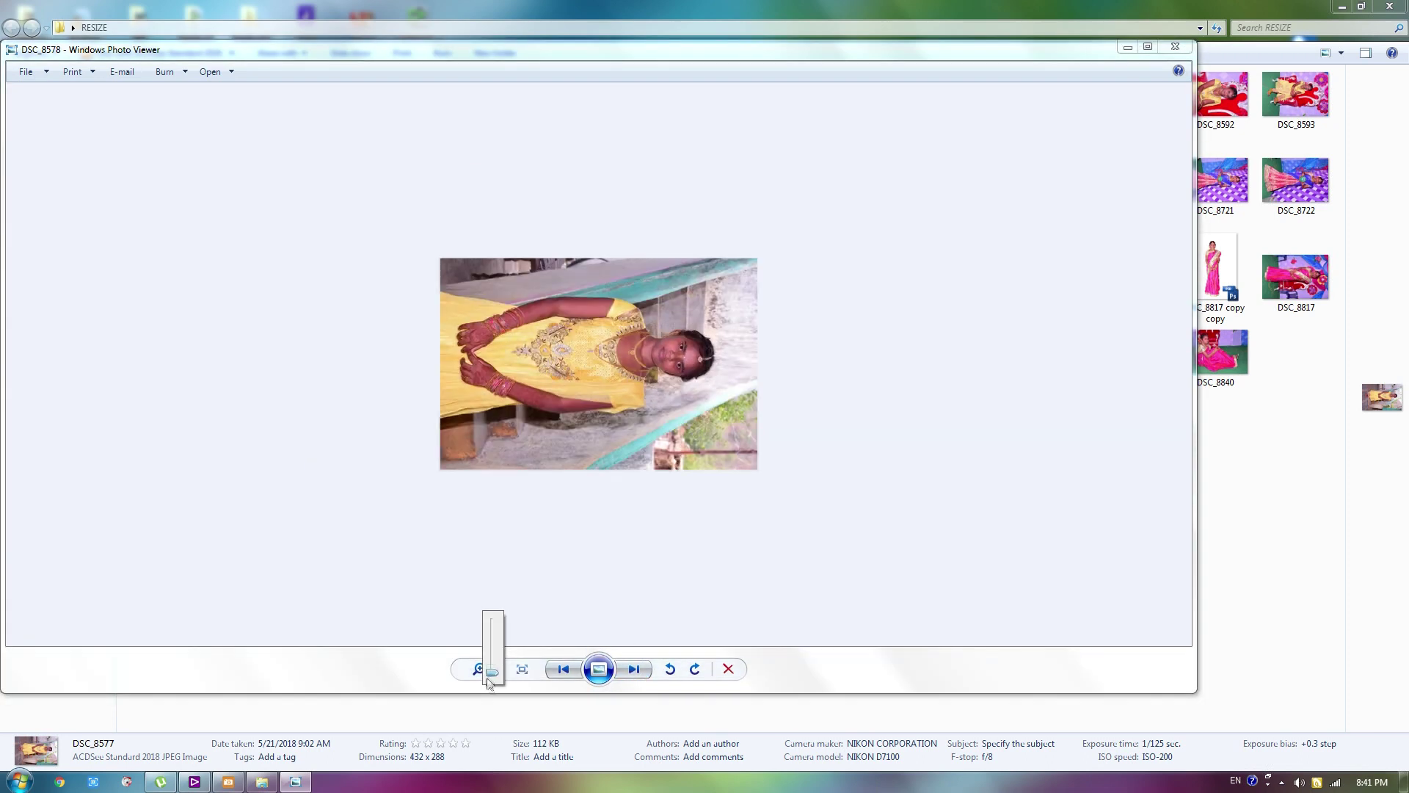
pyautogui.click(634, 669)
pyautogui.click(637, 671)
pyautogui.click(637, 671)
pyautogui.click(636, 670)
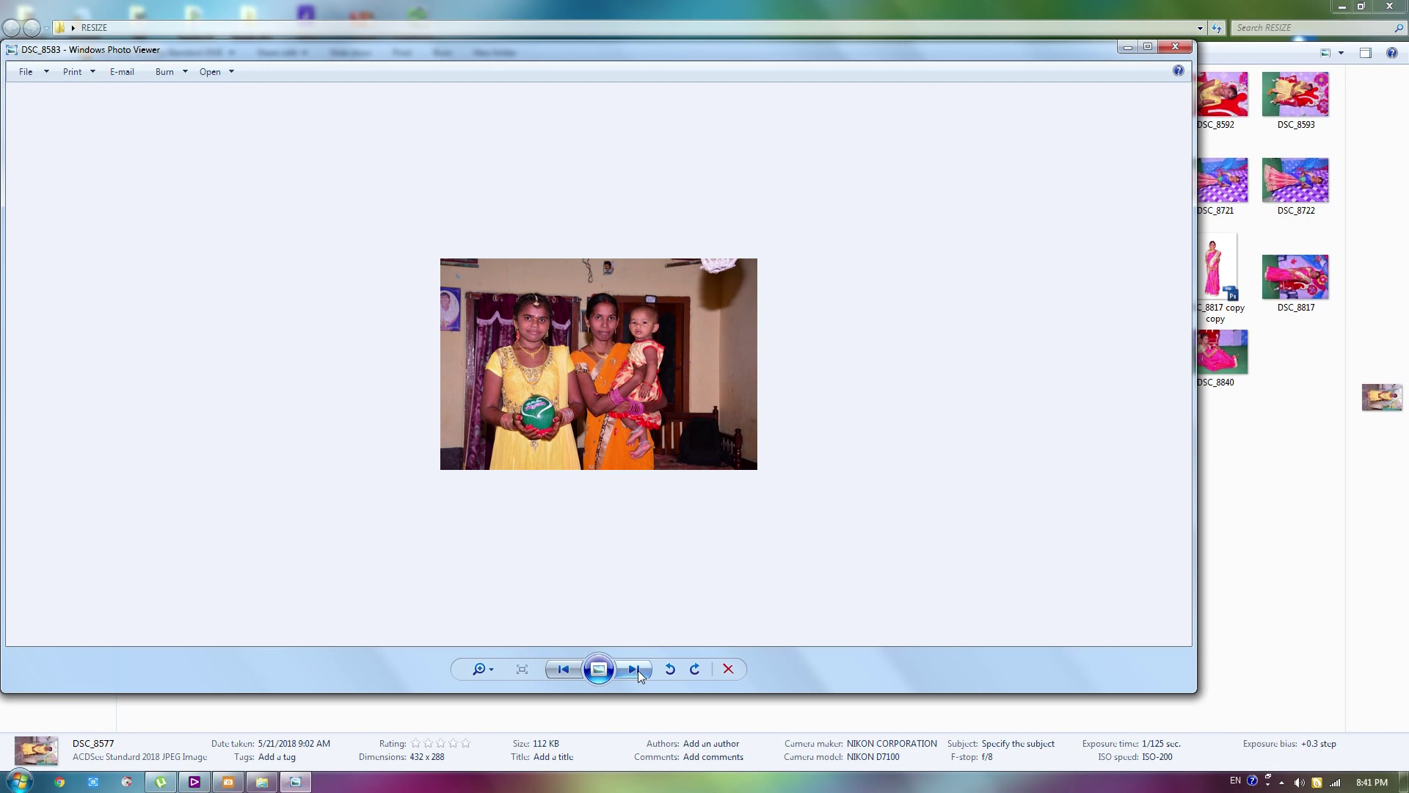
# Zoom in on further resized photos while stepping ahead to DSC_8585.
pyautogui.click(492, 671)
pyautogui.moveTo(495, 675); pyautogui.dragTo(502, 723)
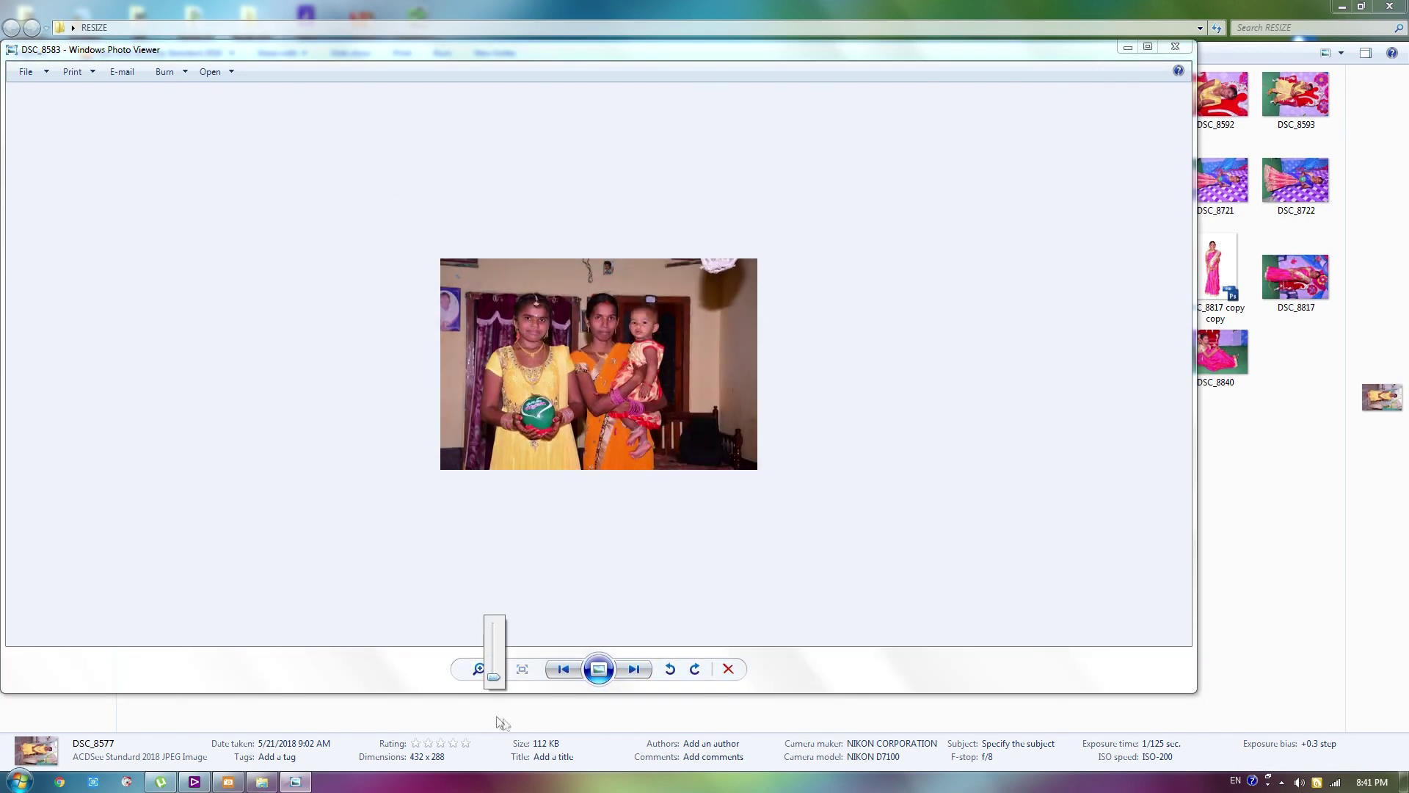
pyautogui.click(634, 670)
pyautogui.click(484, 669)
pyautogui.moveTo(493, 675)
pyautogui.mouseDown()
pyautogui.moveTo(492, 653)
pyautogui.moveTo(497, 696)
pyautogui.mouseUp()
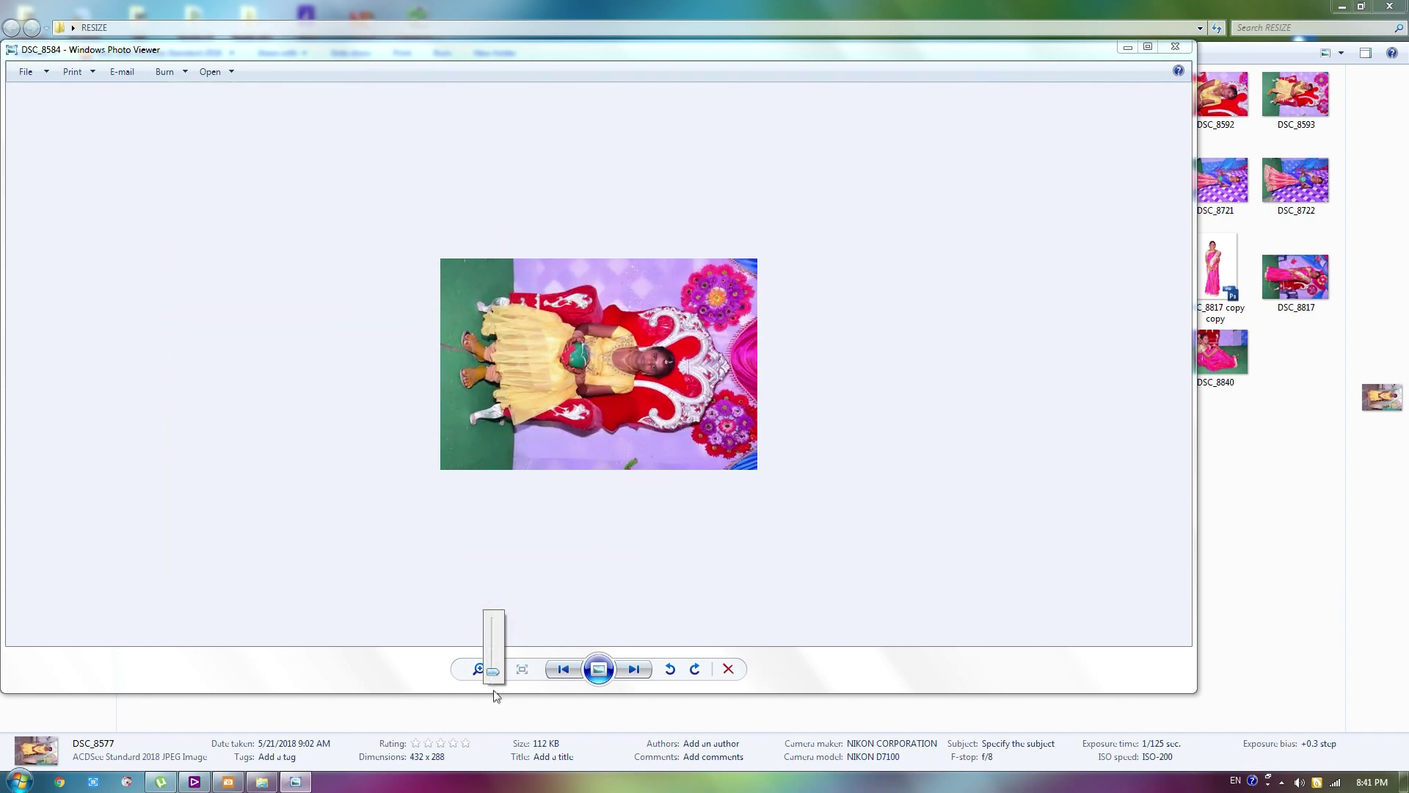
pyautogui.click(635, 668)
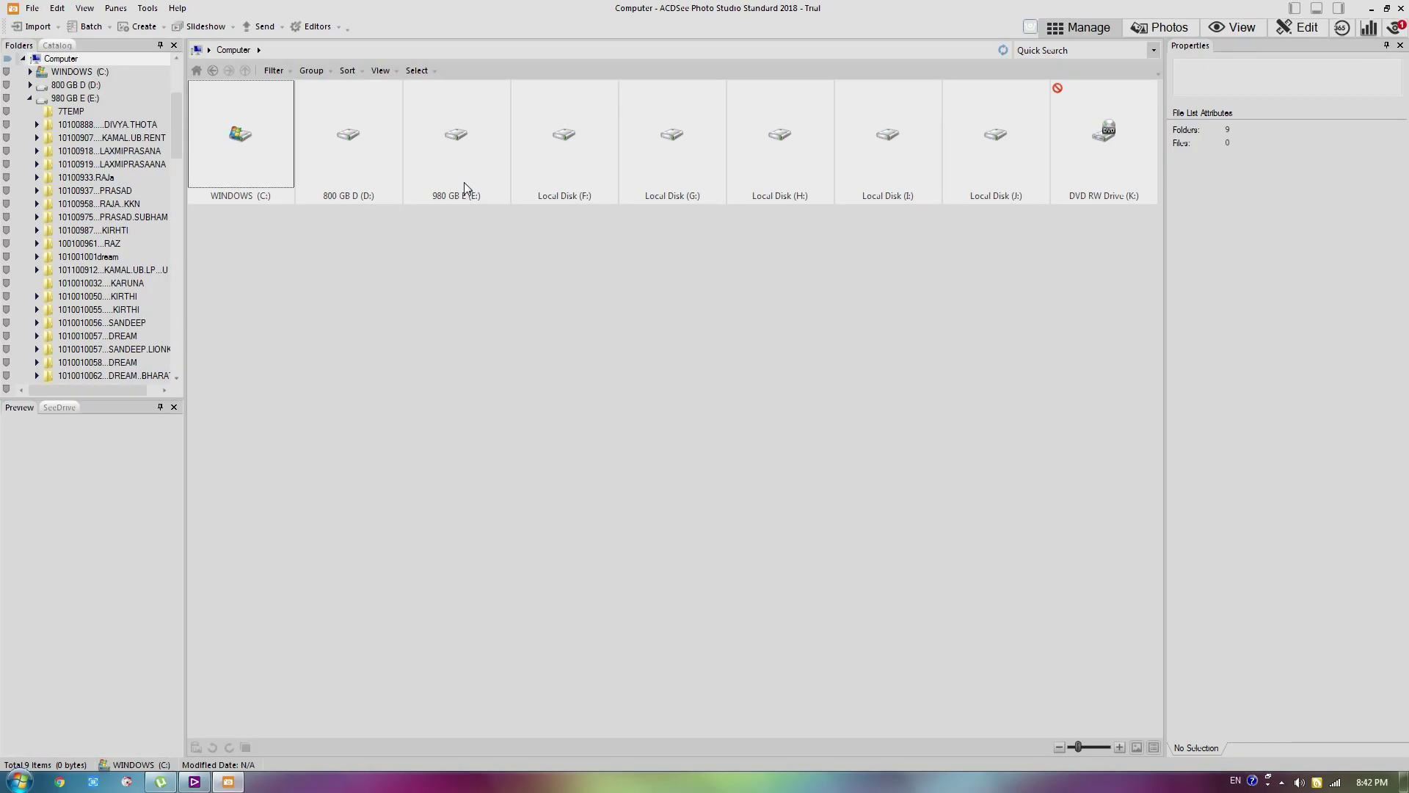
# Open the 980 GB E: drive and browse into a PSDS > psds folder.
pyautogui.click(464, 182)
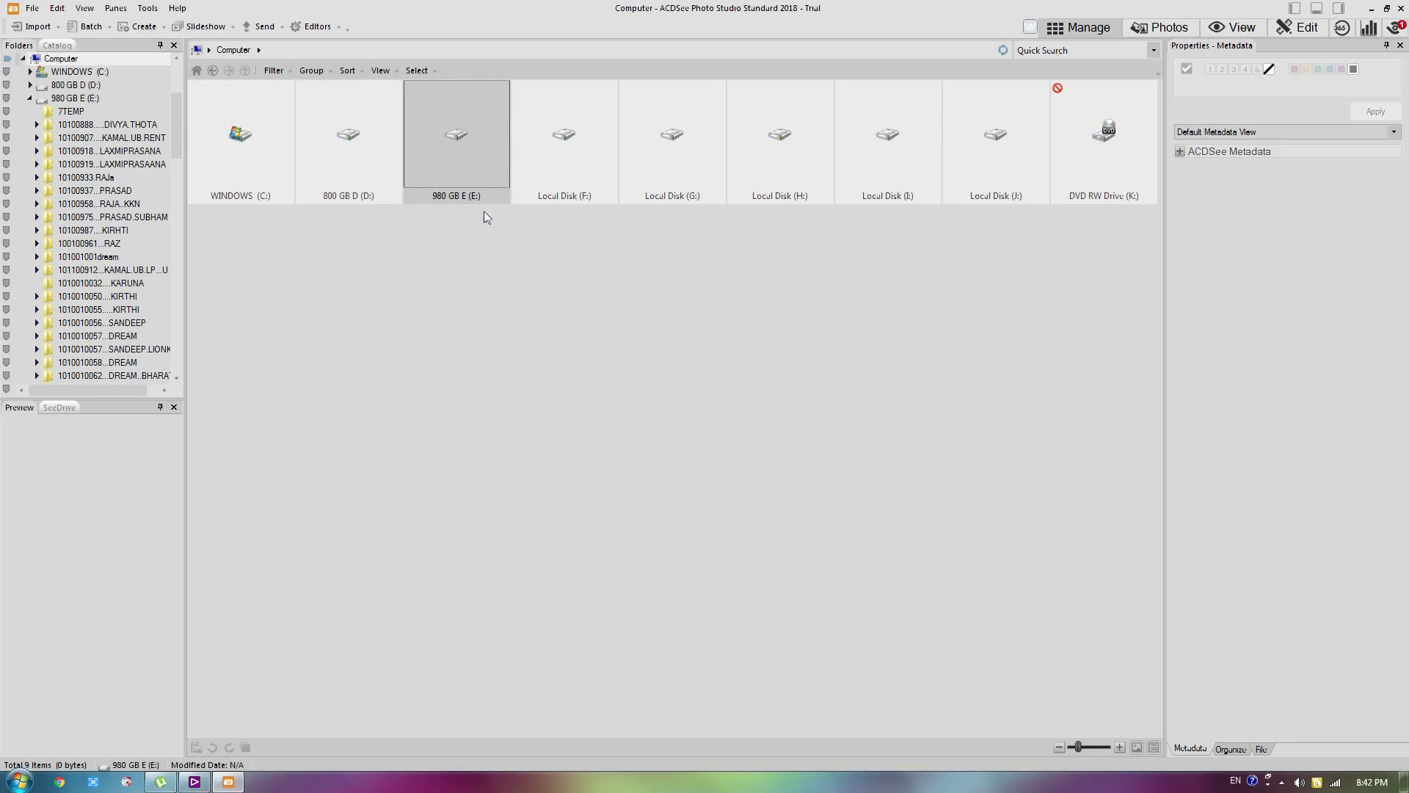
pyautogui.doubleClick(483, 167)
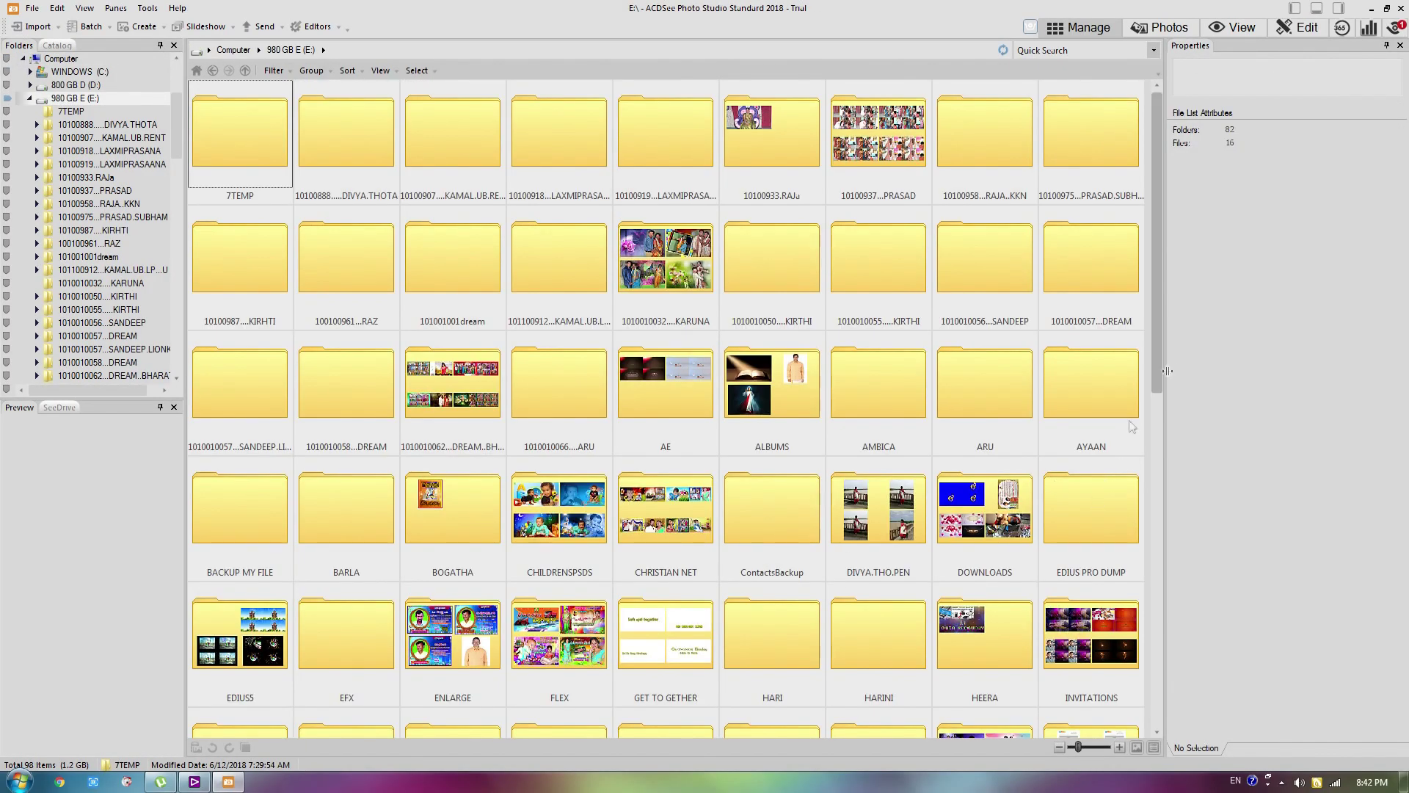
pyautogui.moveTo(1156, 345); pyautogui.dragTo(1160, 568)
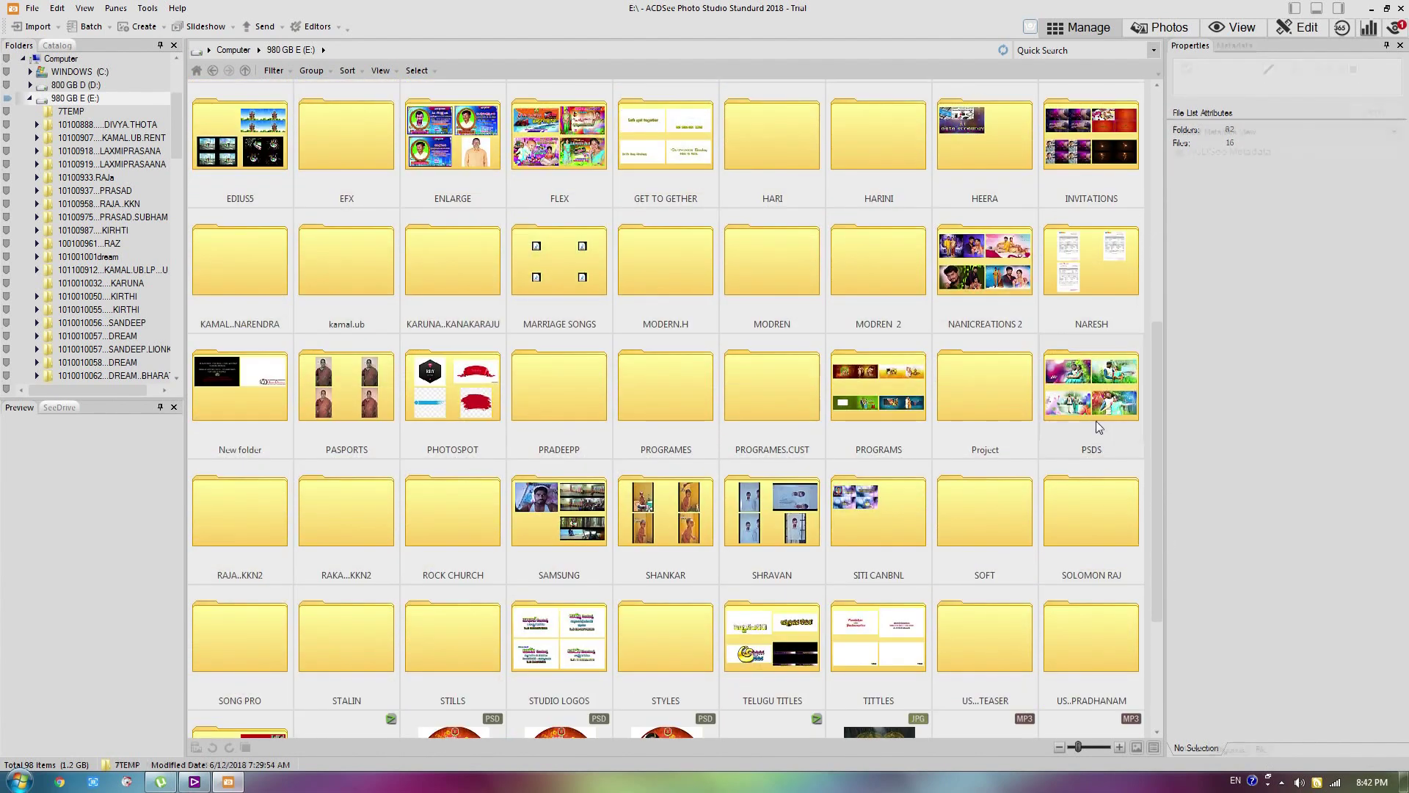
pyautogui.doubleClick(1095, 421)
pyautogui.doubleClick(241, 134)
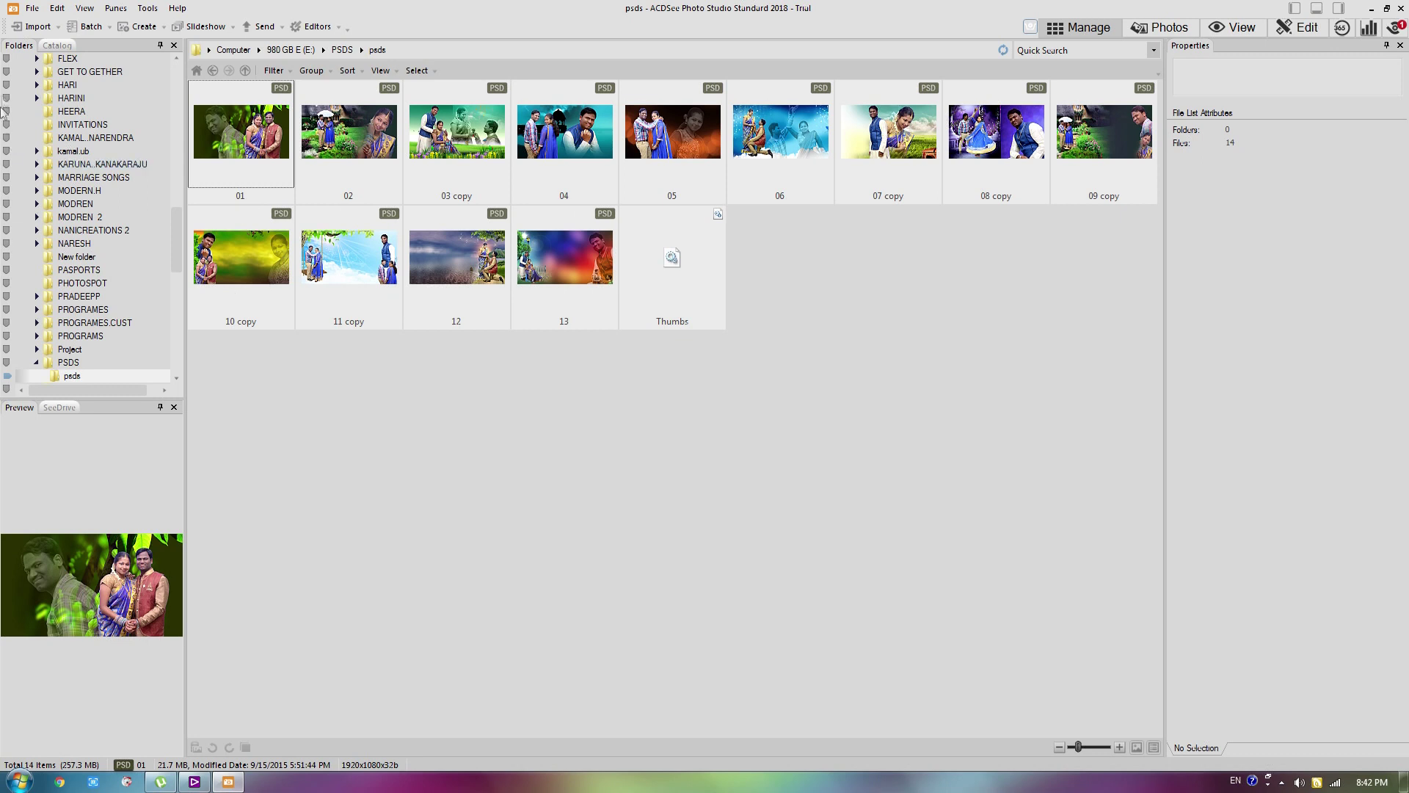
# Go back to the drives, open E: > ALBUMS, skip an empty ARUNA folder, and open PSDS.
pyautogui.click(232, 51)
pyautogui.doubleClick(456, 146)
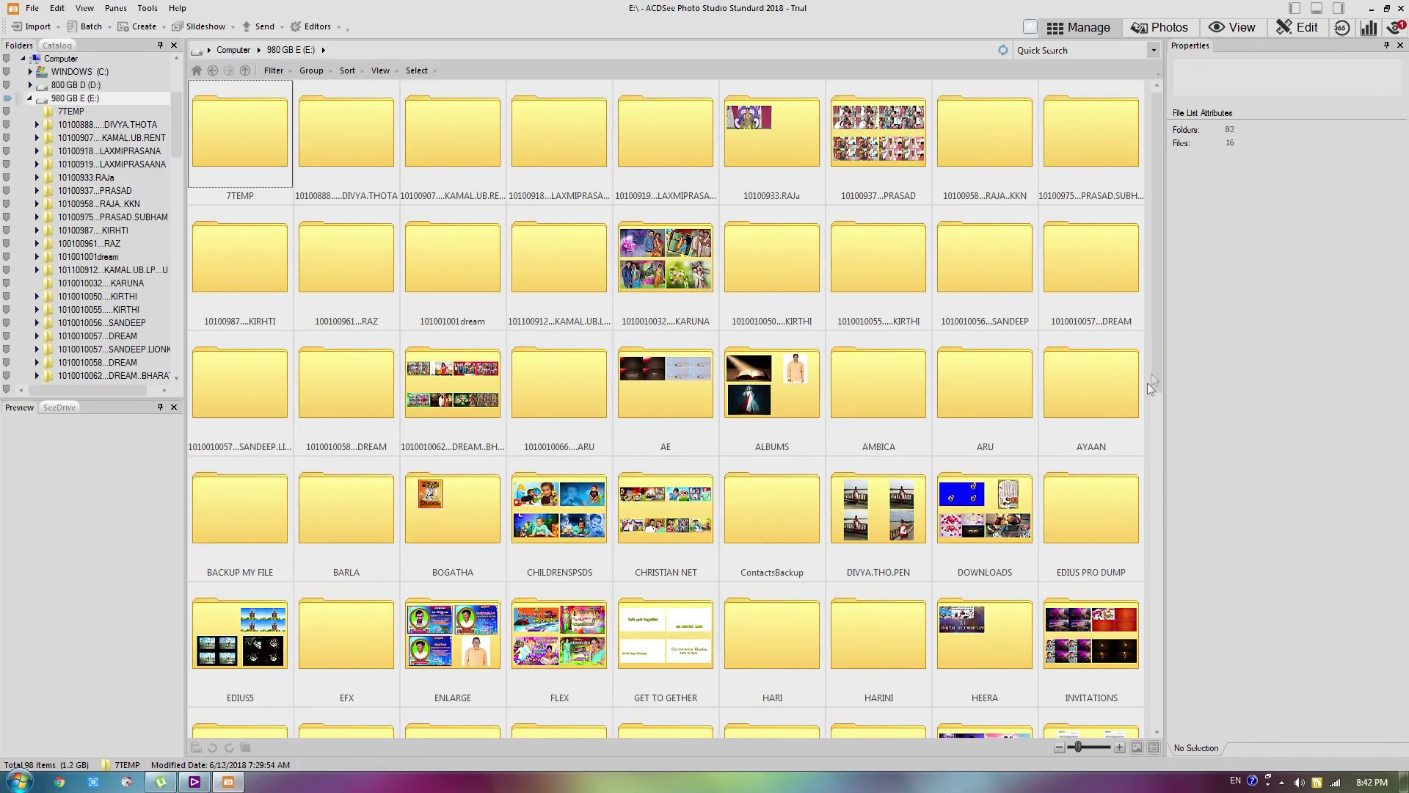
pyautogui.scroll(-1, 1155, 361)
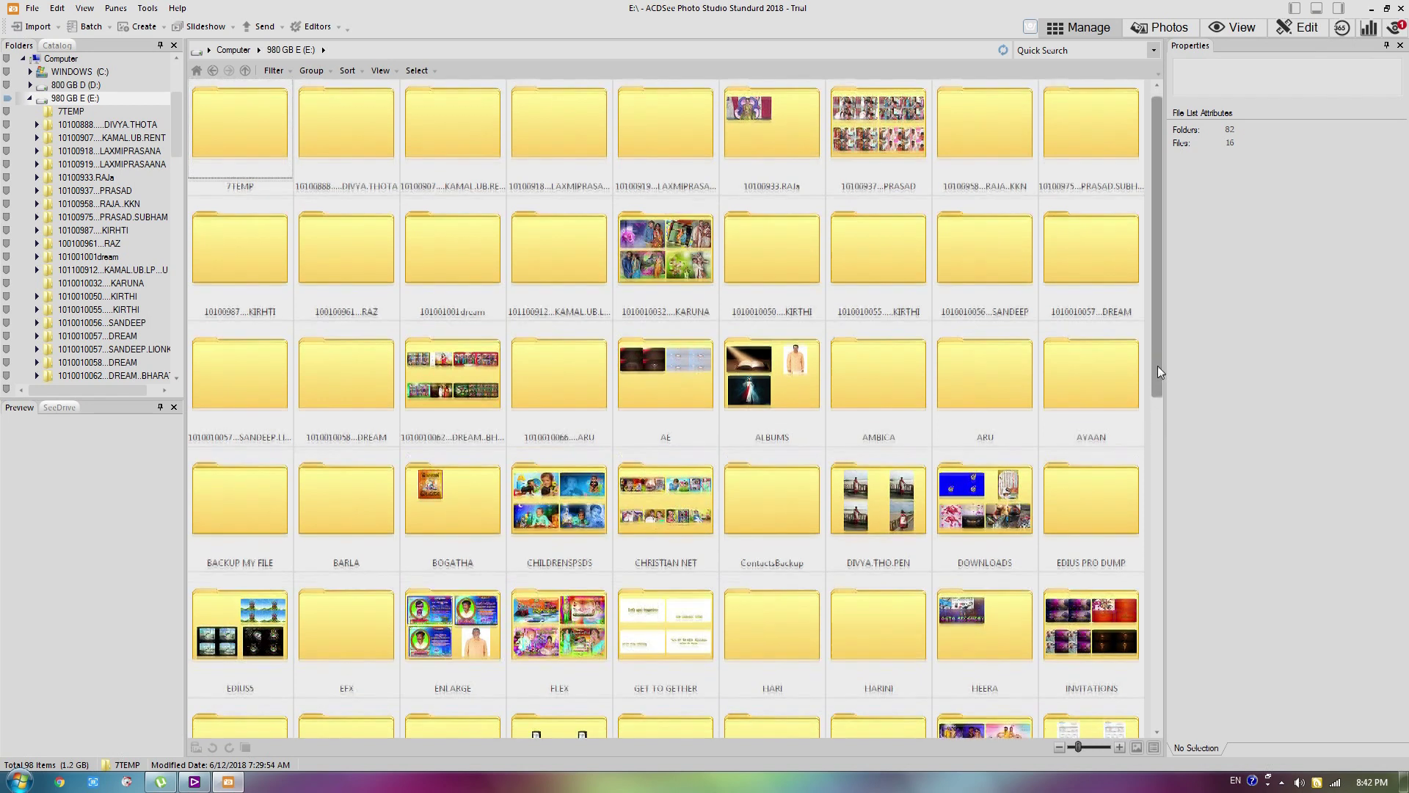
pyautogui.doubleClick(773, 364)
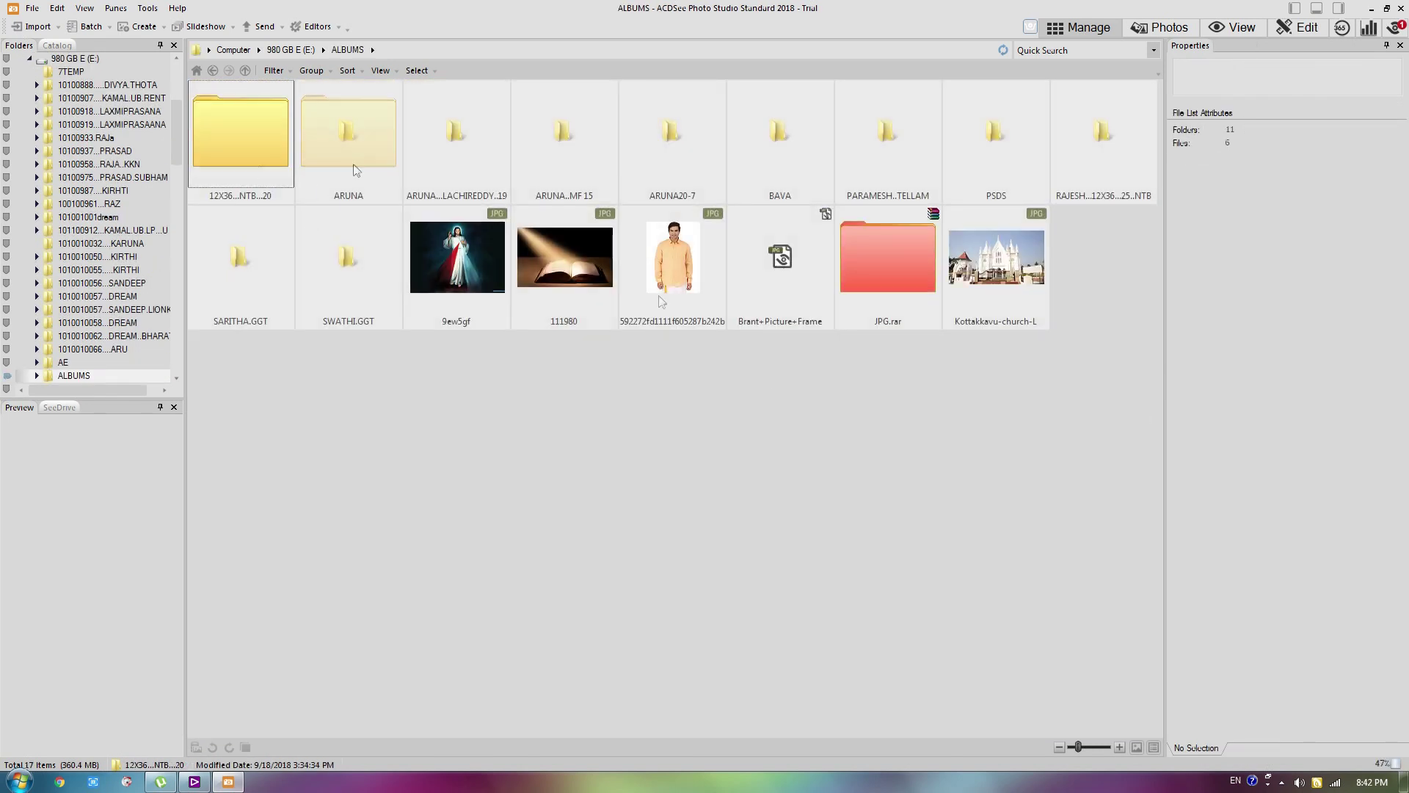
pyautogui.click(579, 166)
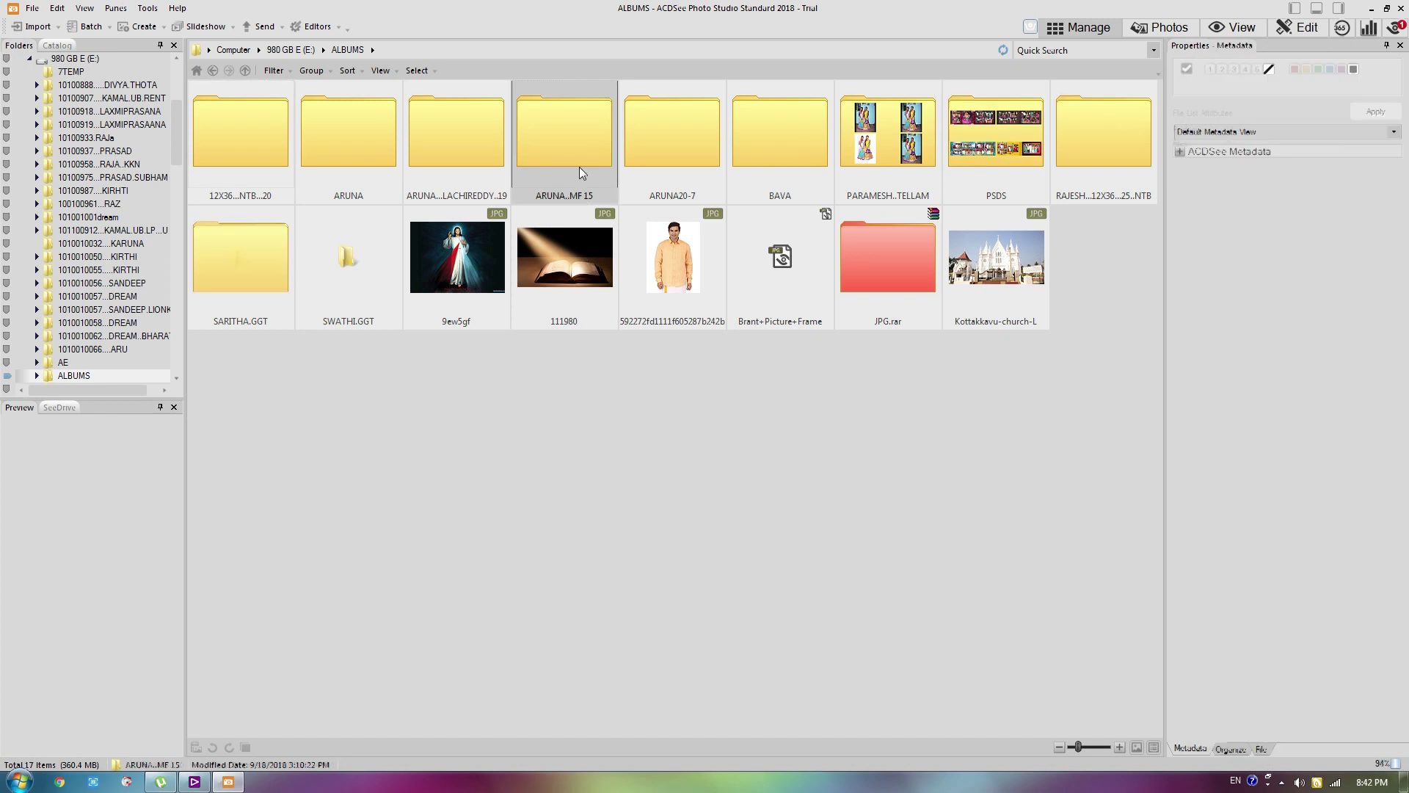
pyautogui.doubleClick(566, 151)
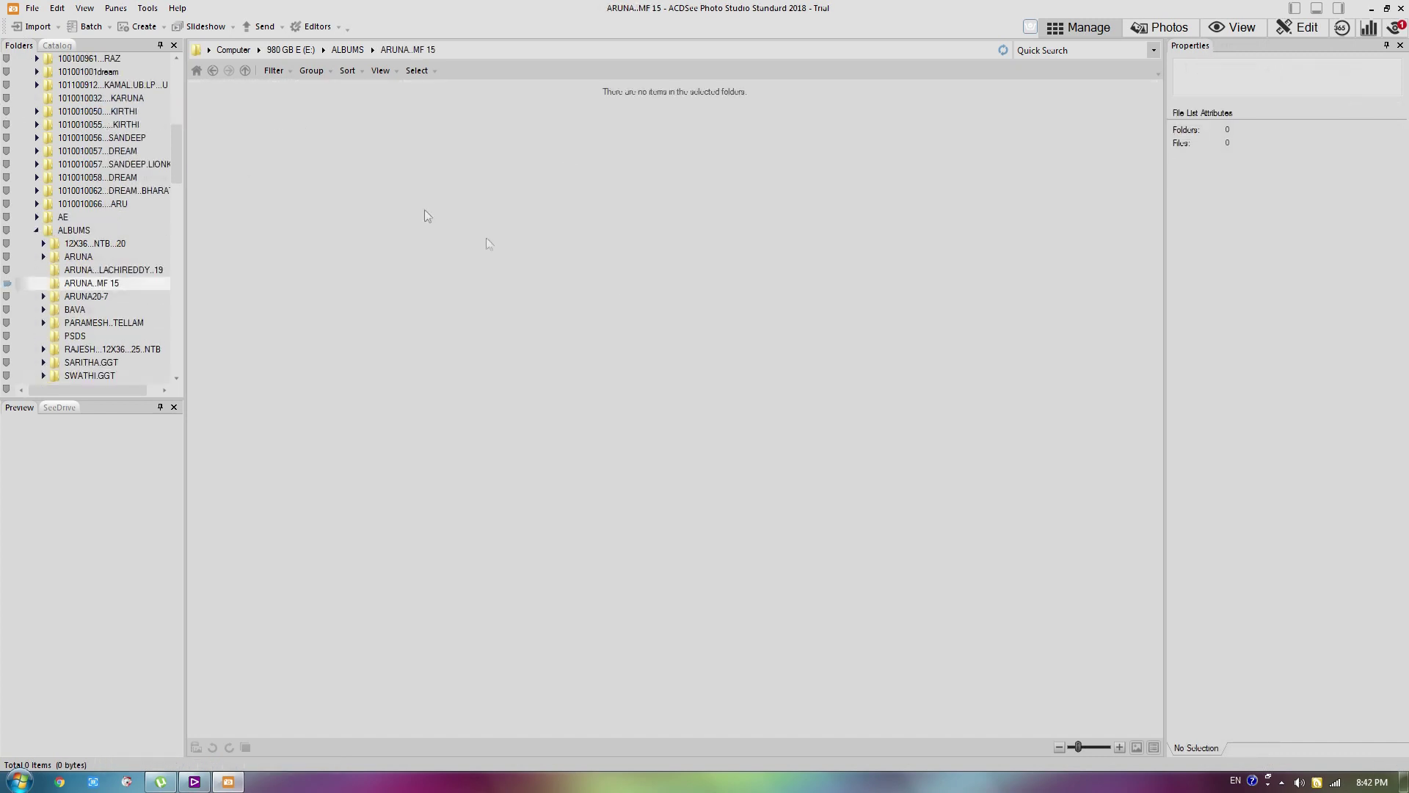
pyautogui.click(212, 70)
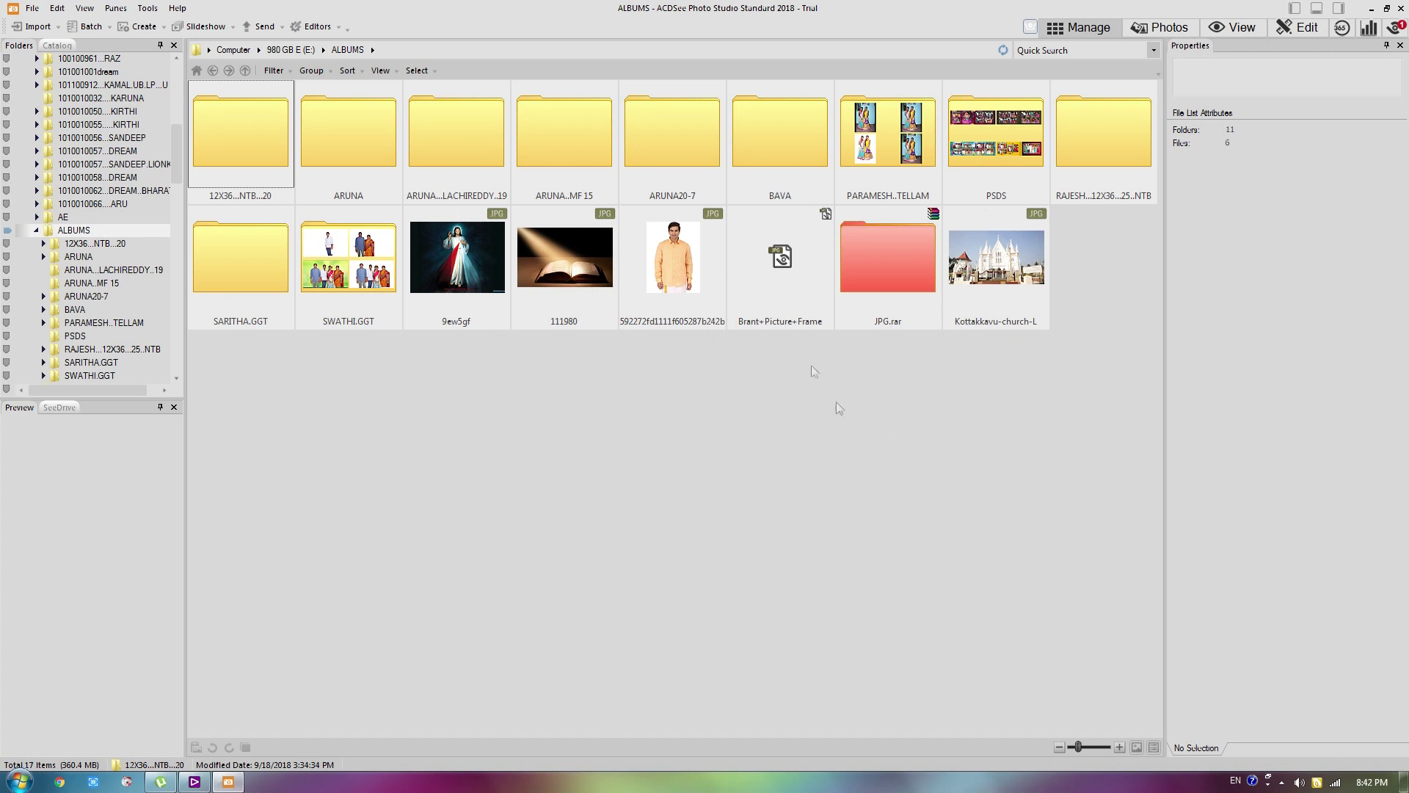
pyautogui.doubleClick(1012, 194)
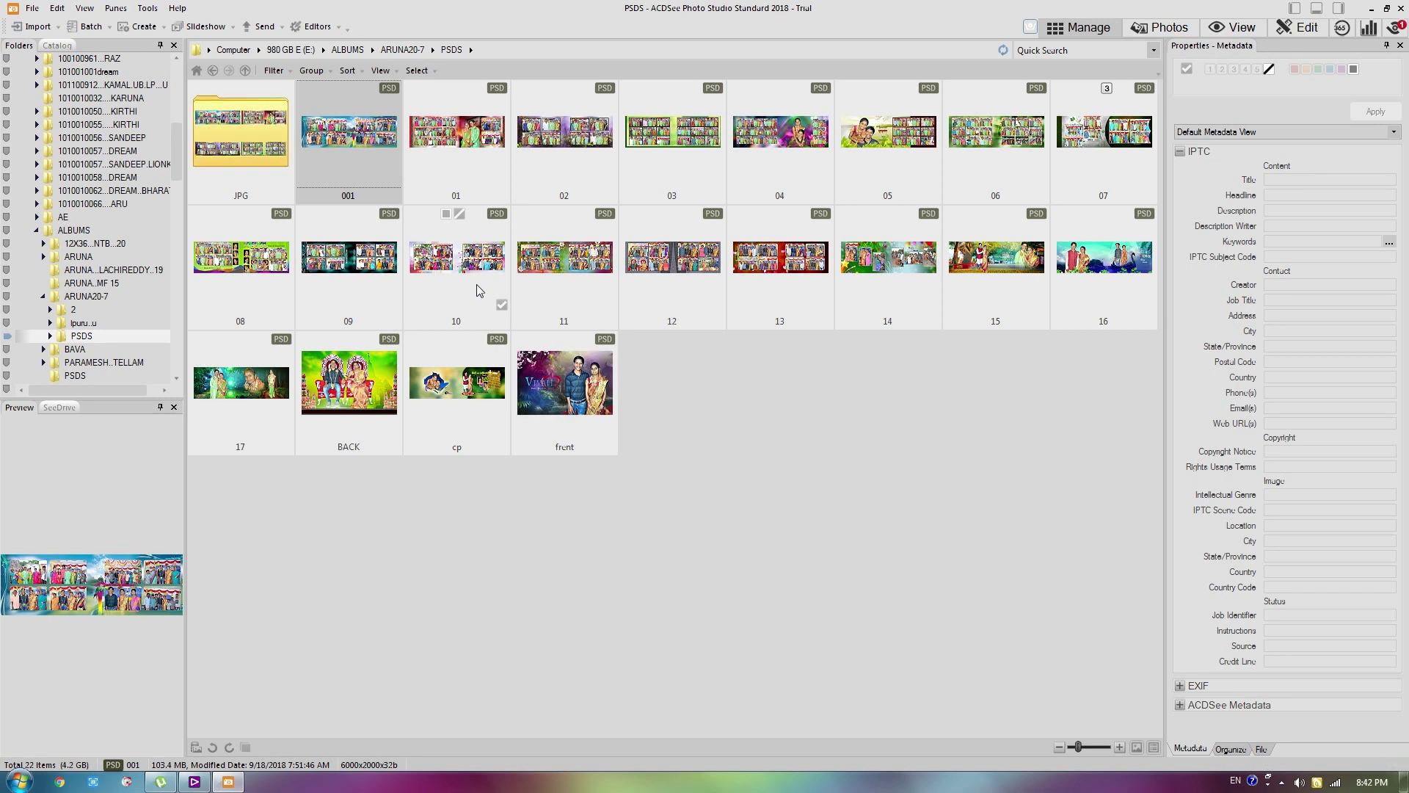
# Select and tag all 21 PSD files, then batch-convert them to JPEG at quality 100.
pyautogui.hotkey('ctrl', 'a')
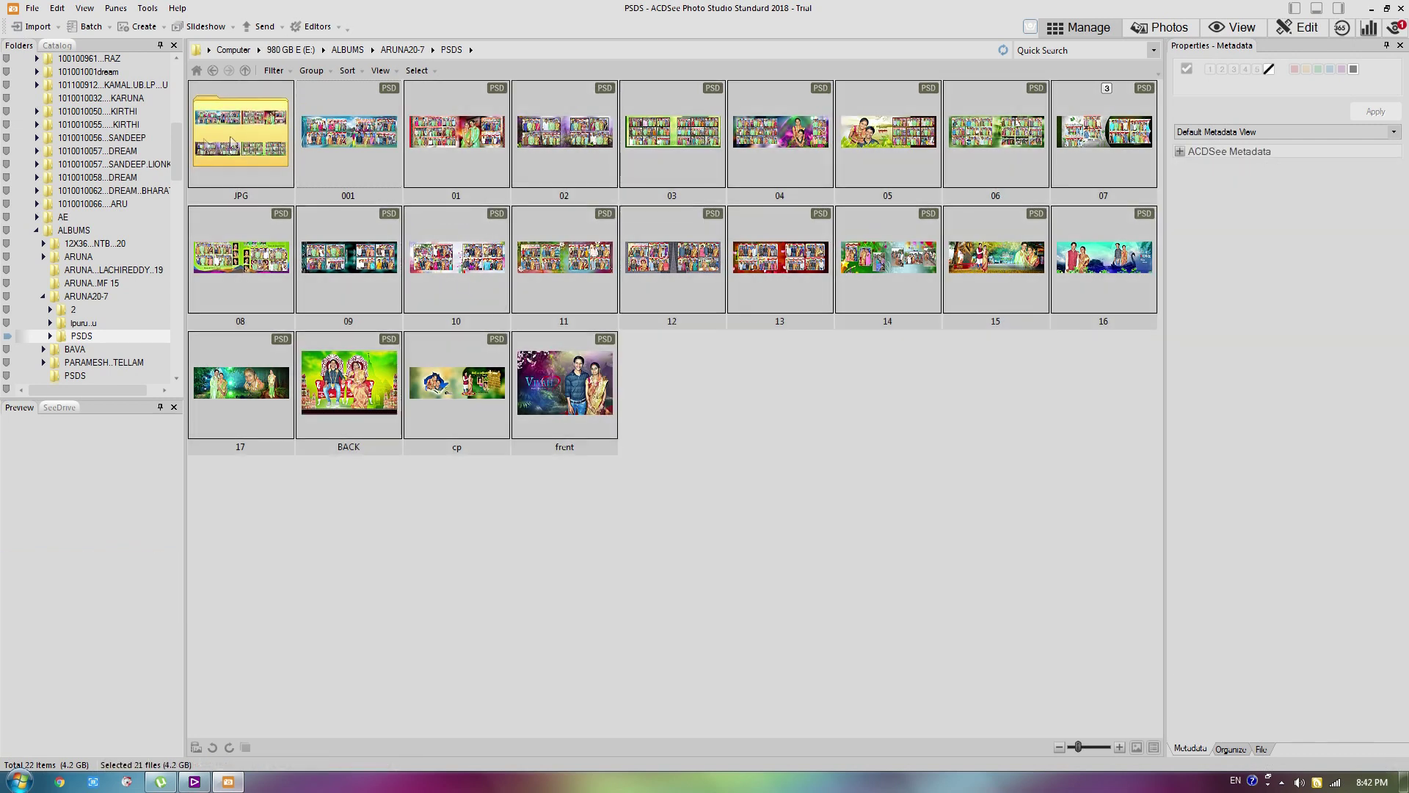
pyautogui.click(394, 180)
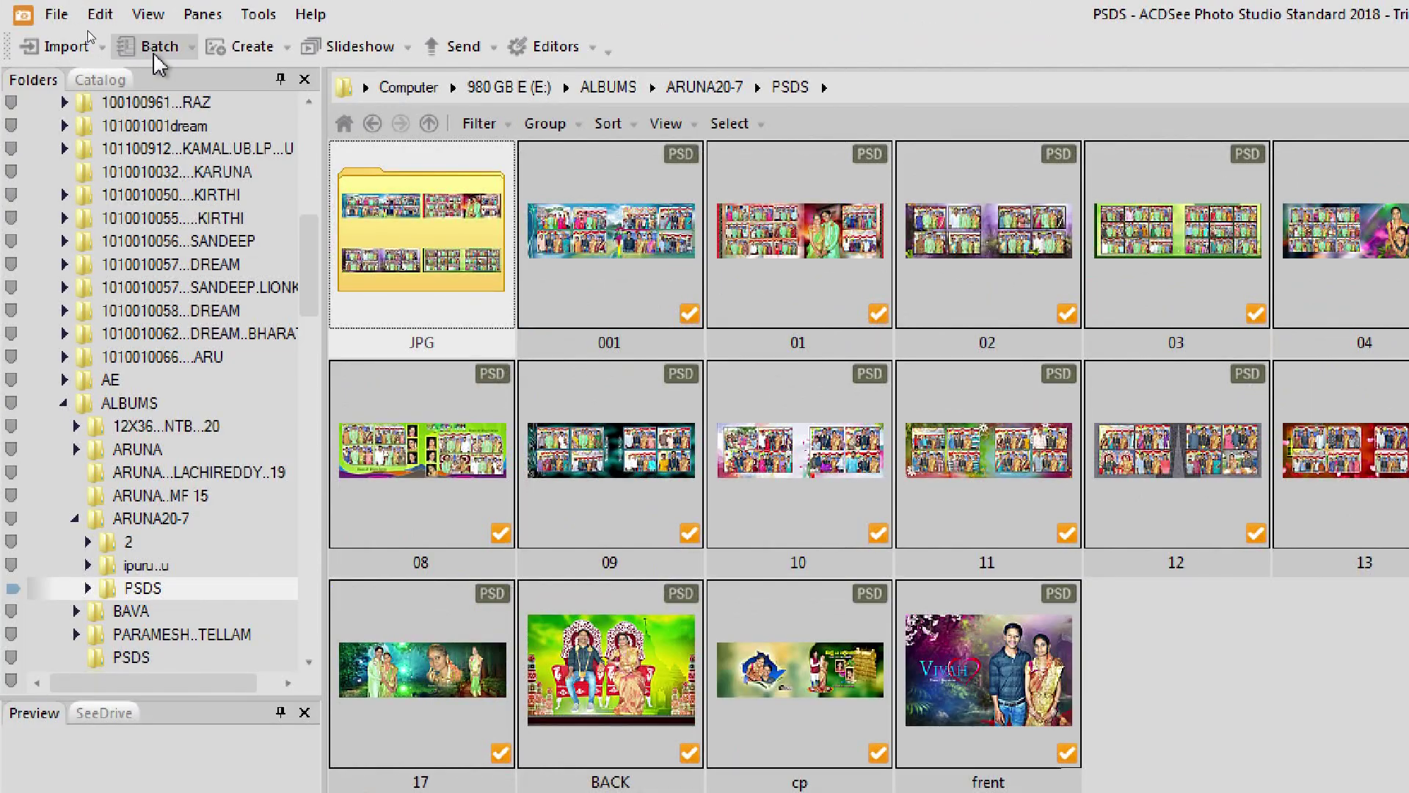
pyautogui.click(90, 28)
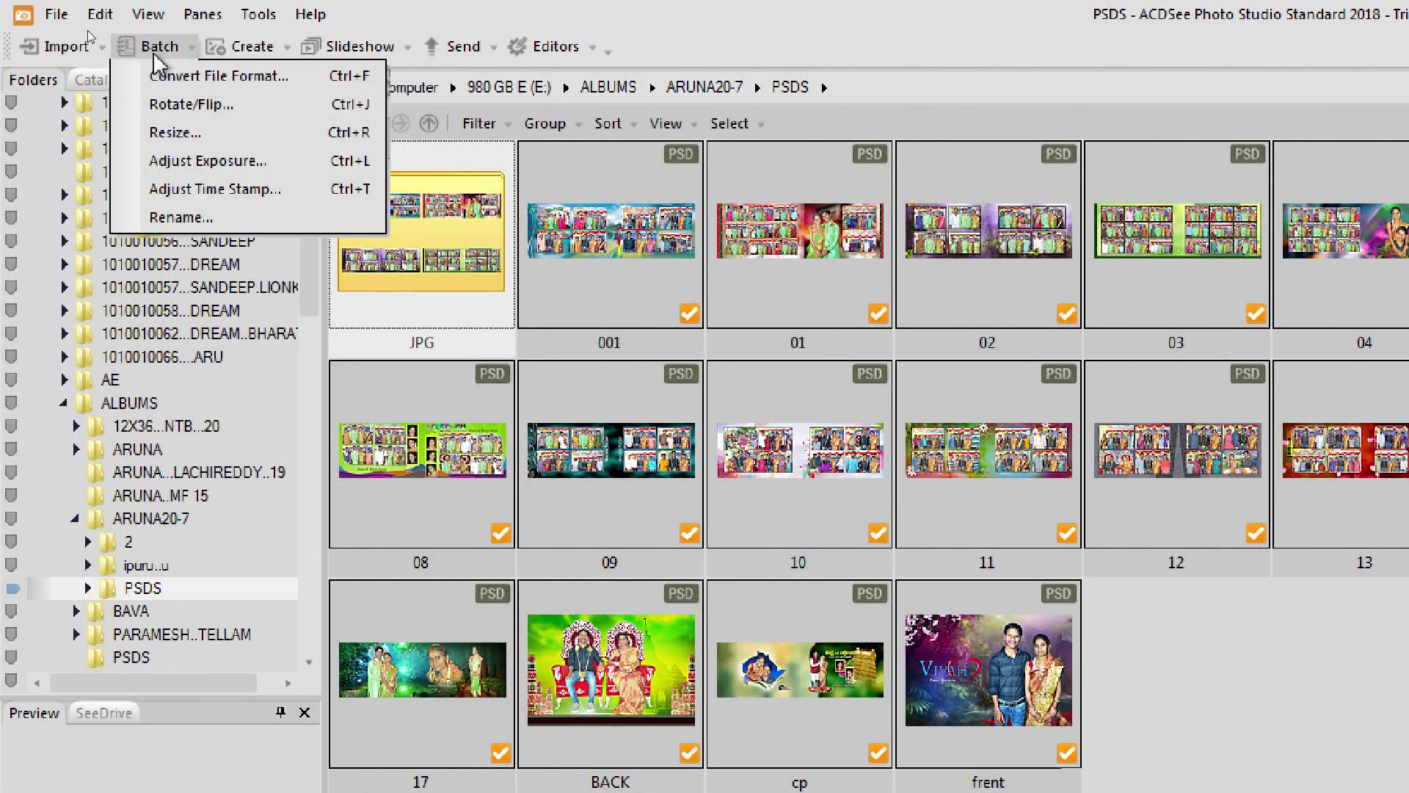
pyautogui.click(188, 85)
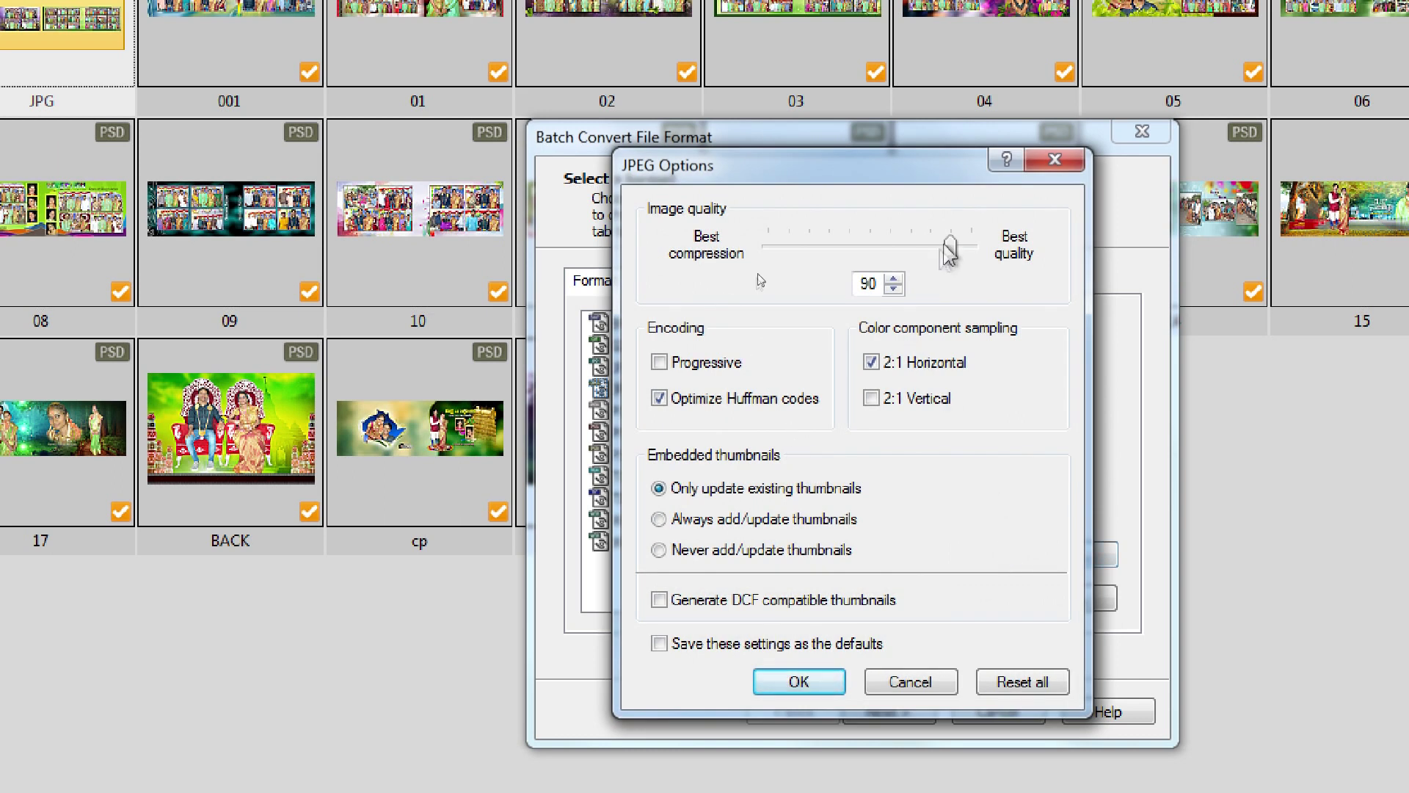
pyautogui.moveTo(956, 248); pyautogui.dragTo(997, 254)
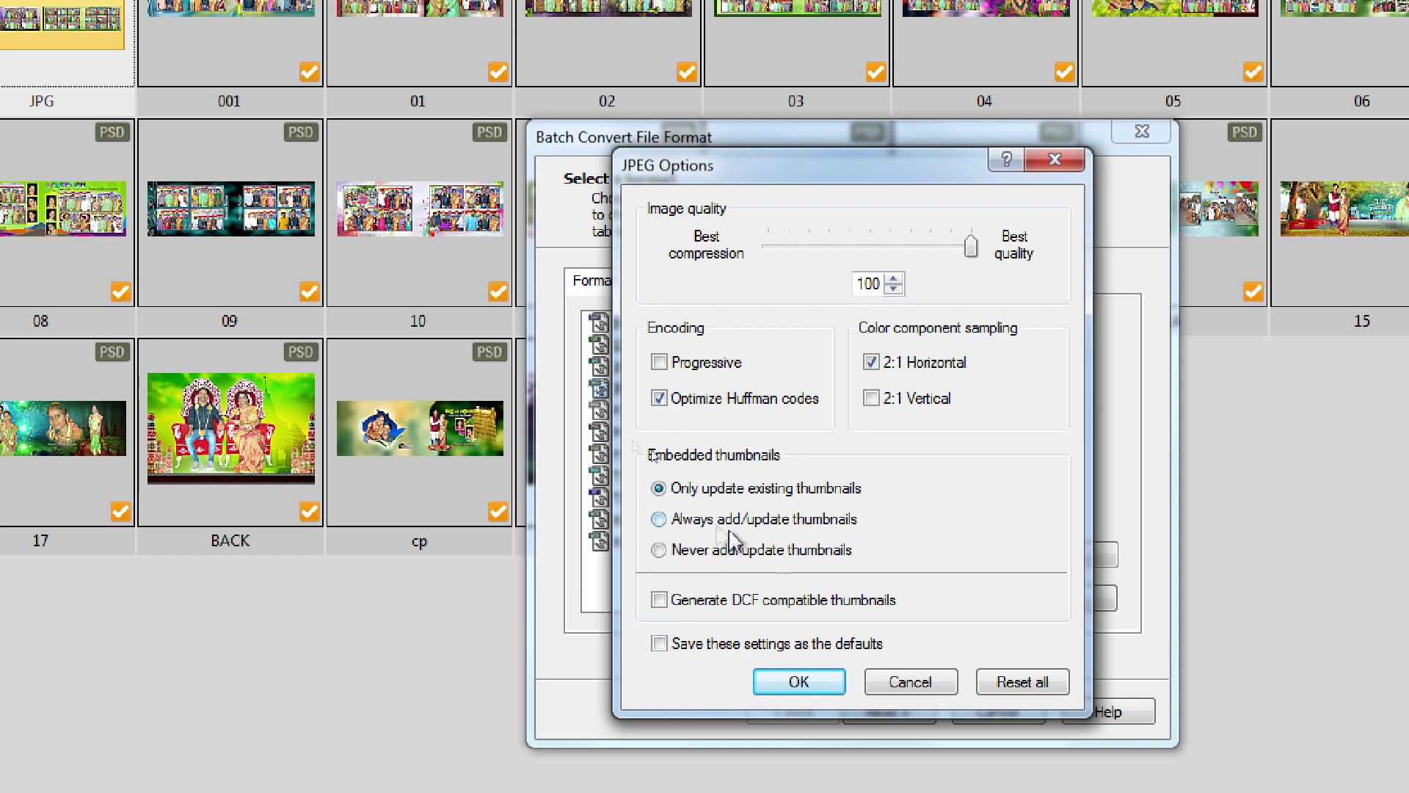
pyautogui.click(843, 692)
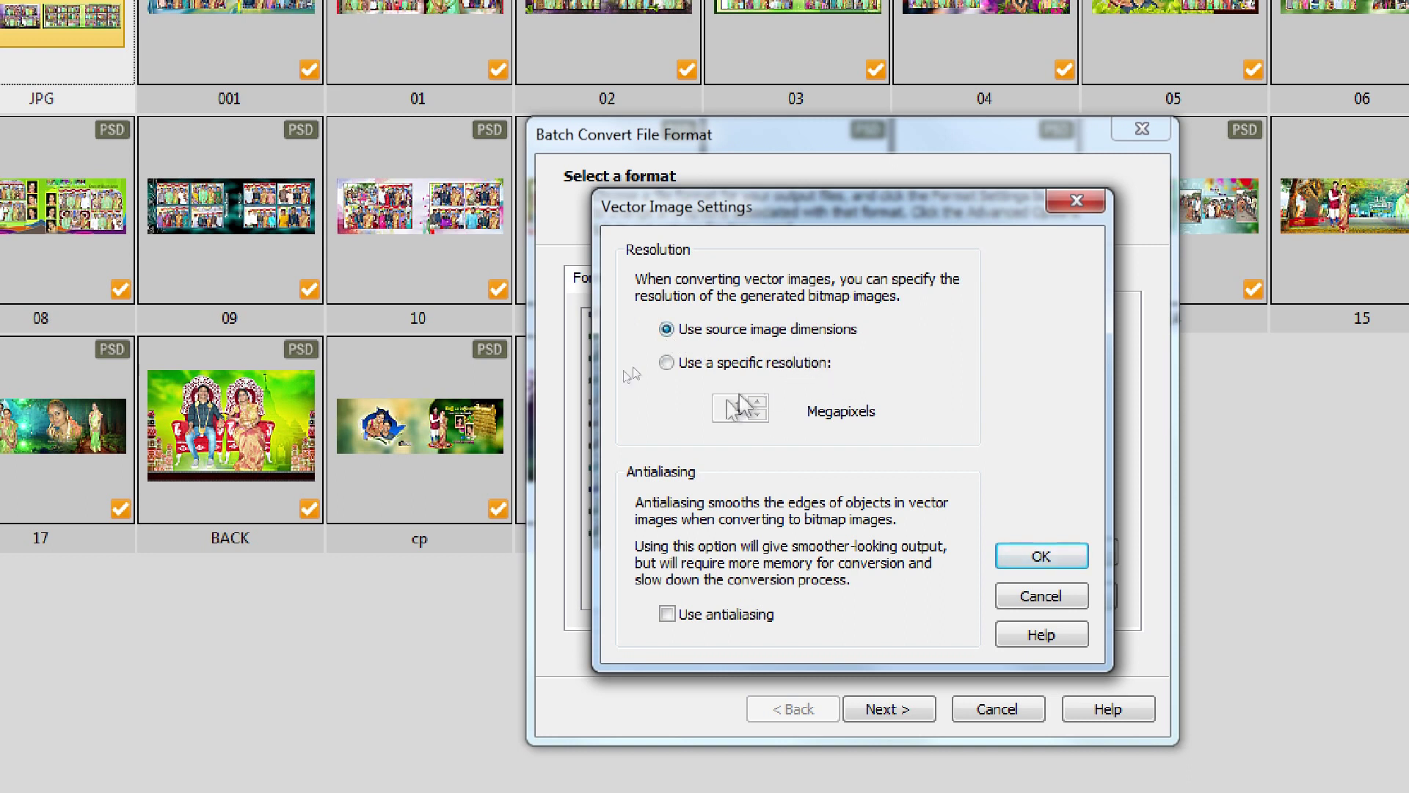
pyautogui.click(1048, 561)
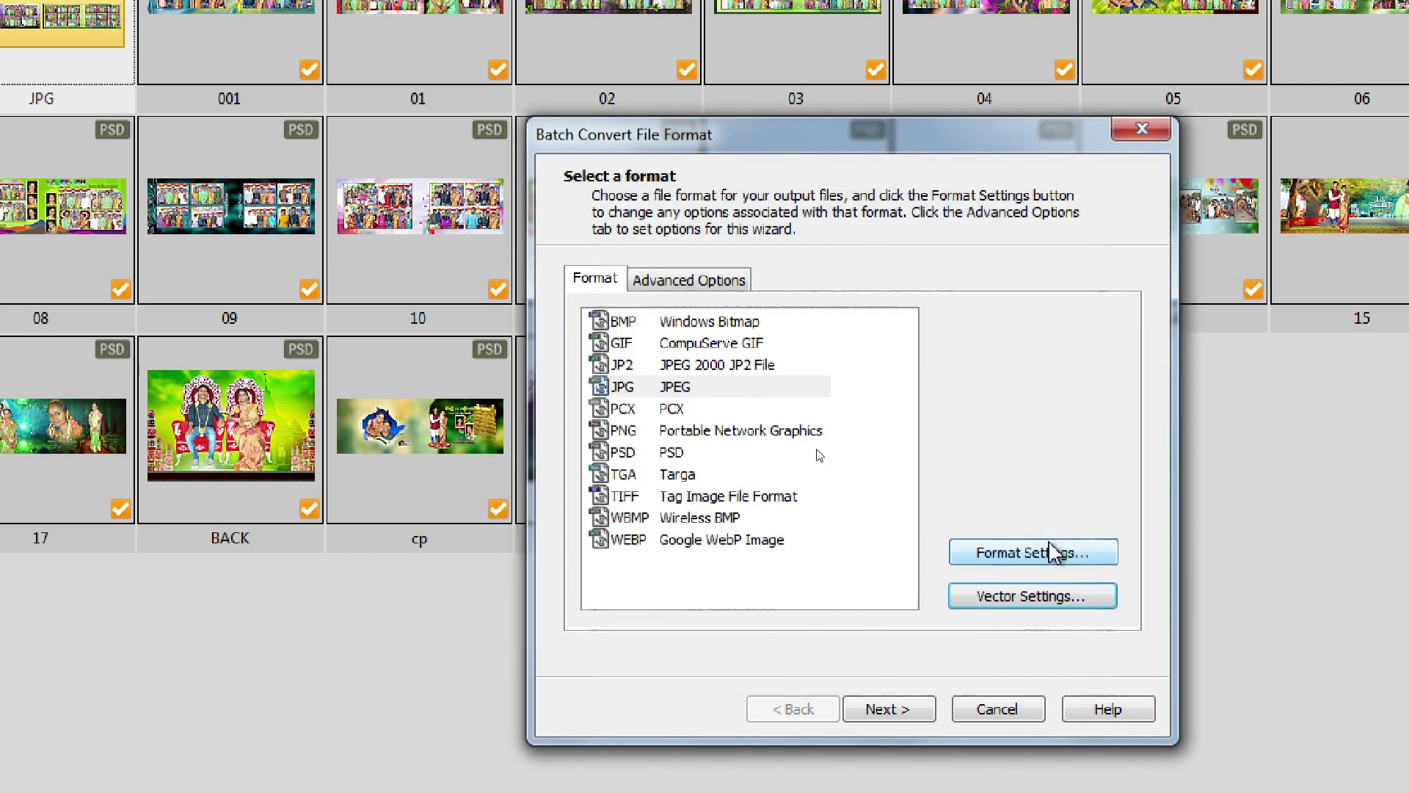
# Place the converted images in a new Desktop folder named 'PSDS2 JPG'.
pyautogui.click(886, 708)
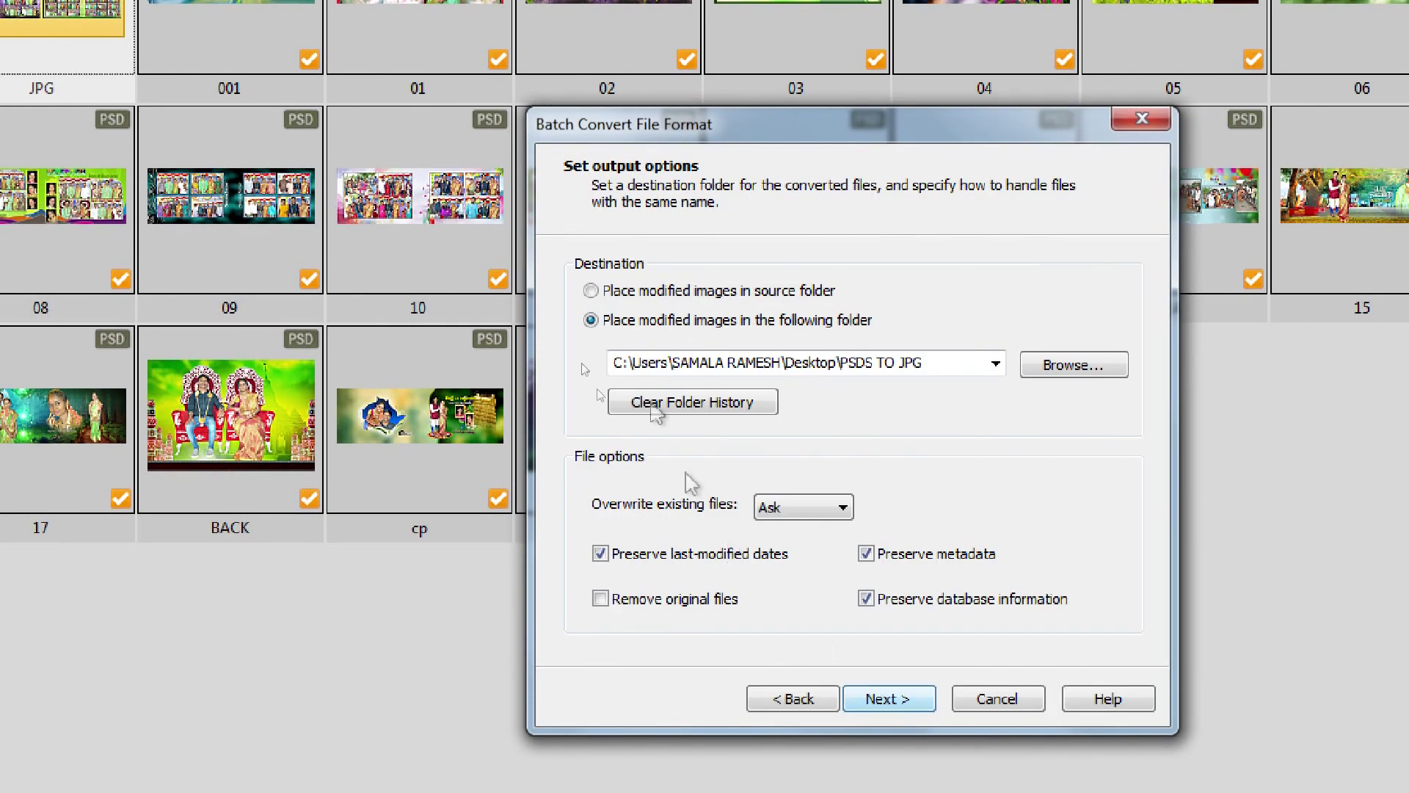
pyautogui.click(591, 290)
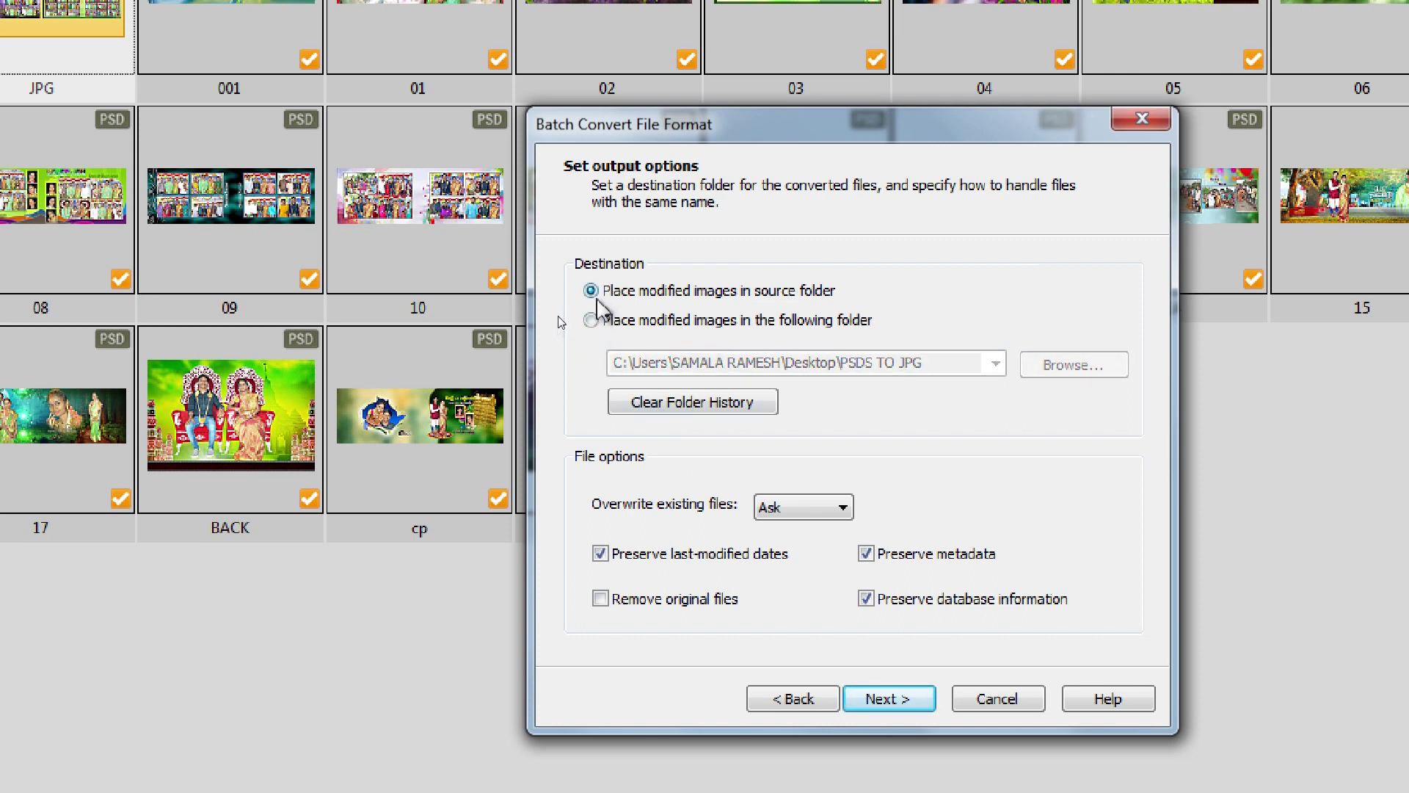
pyautogui.click(591, 320)
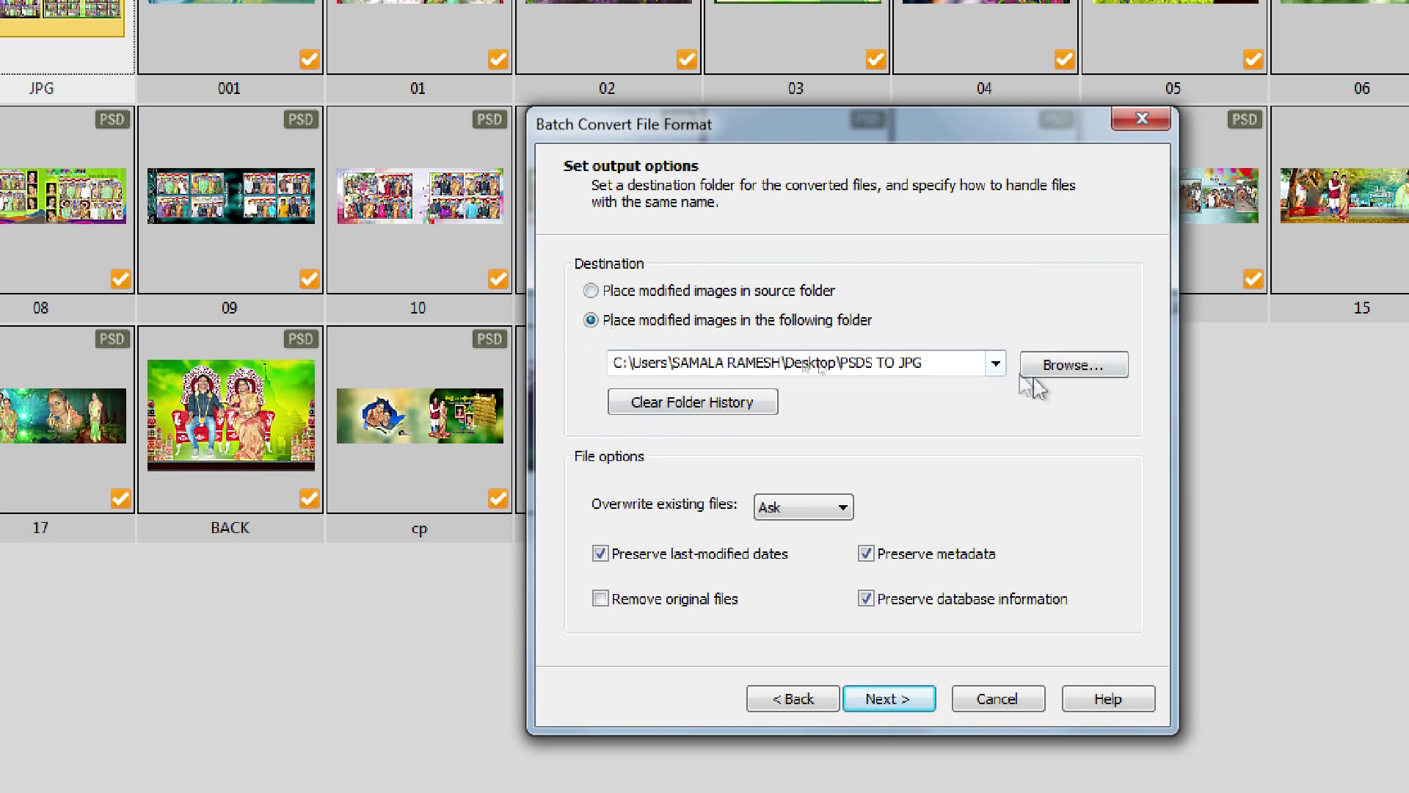
pyautogui.click(1066, 371)
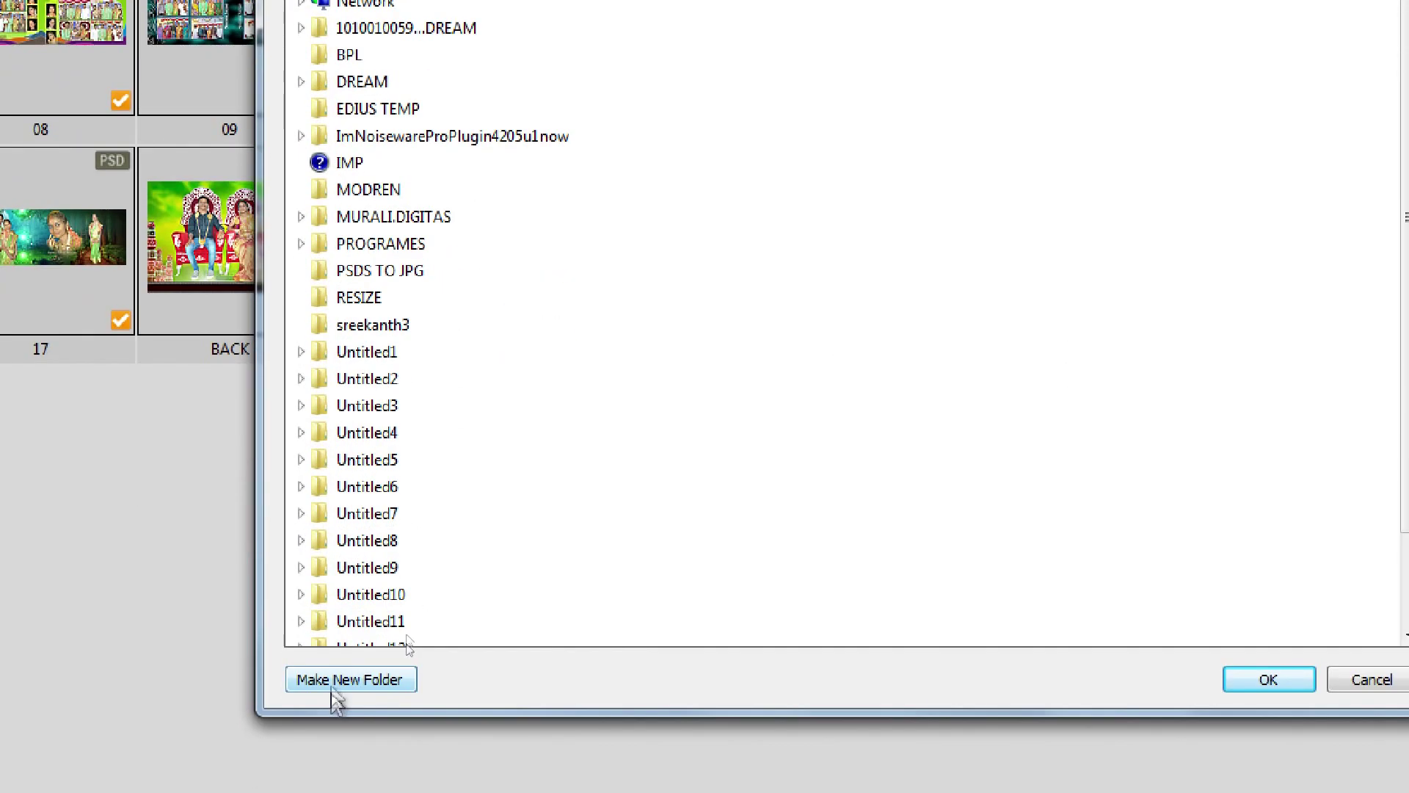
pyautogui.click(333, 680)
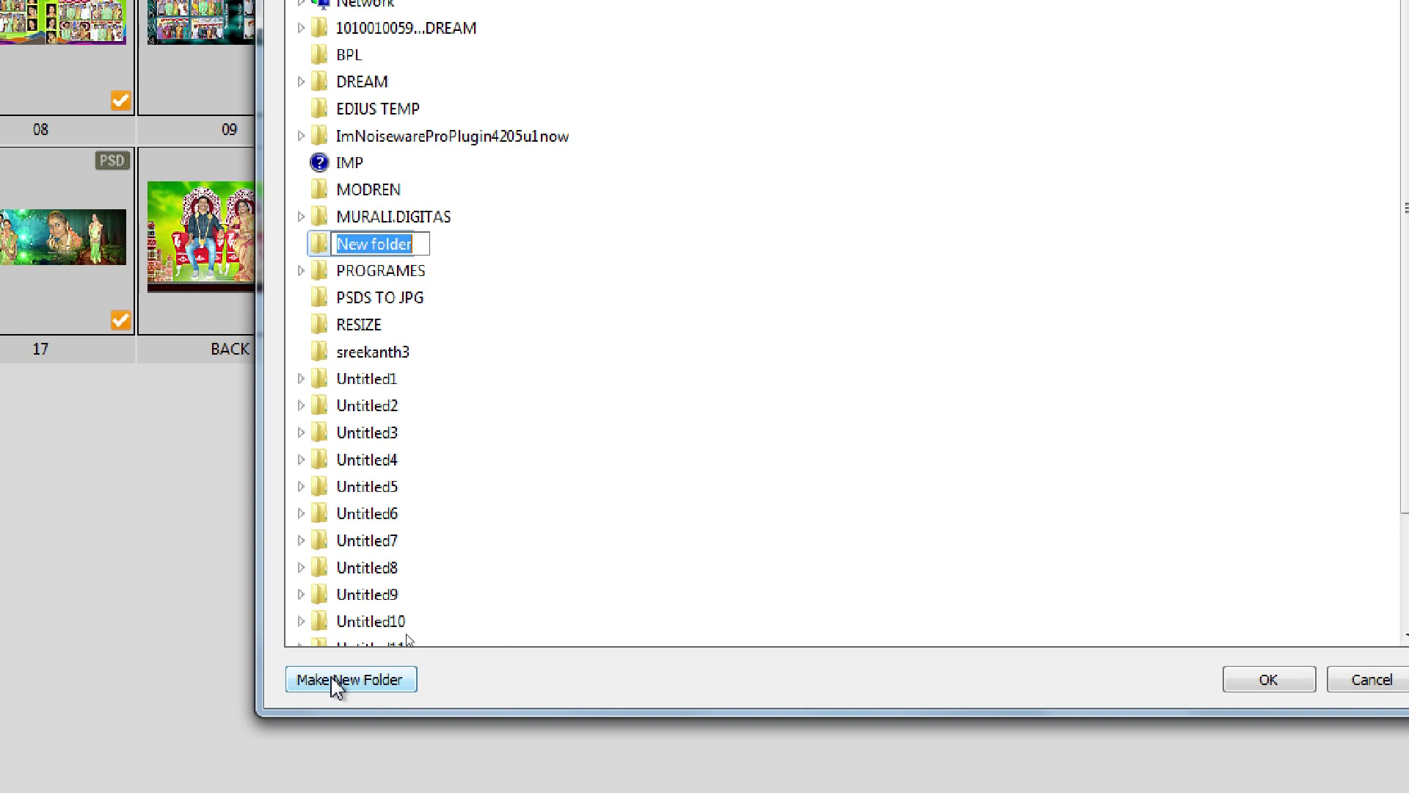
pyautogui.write('PSDS')
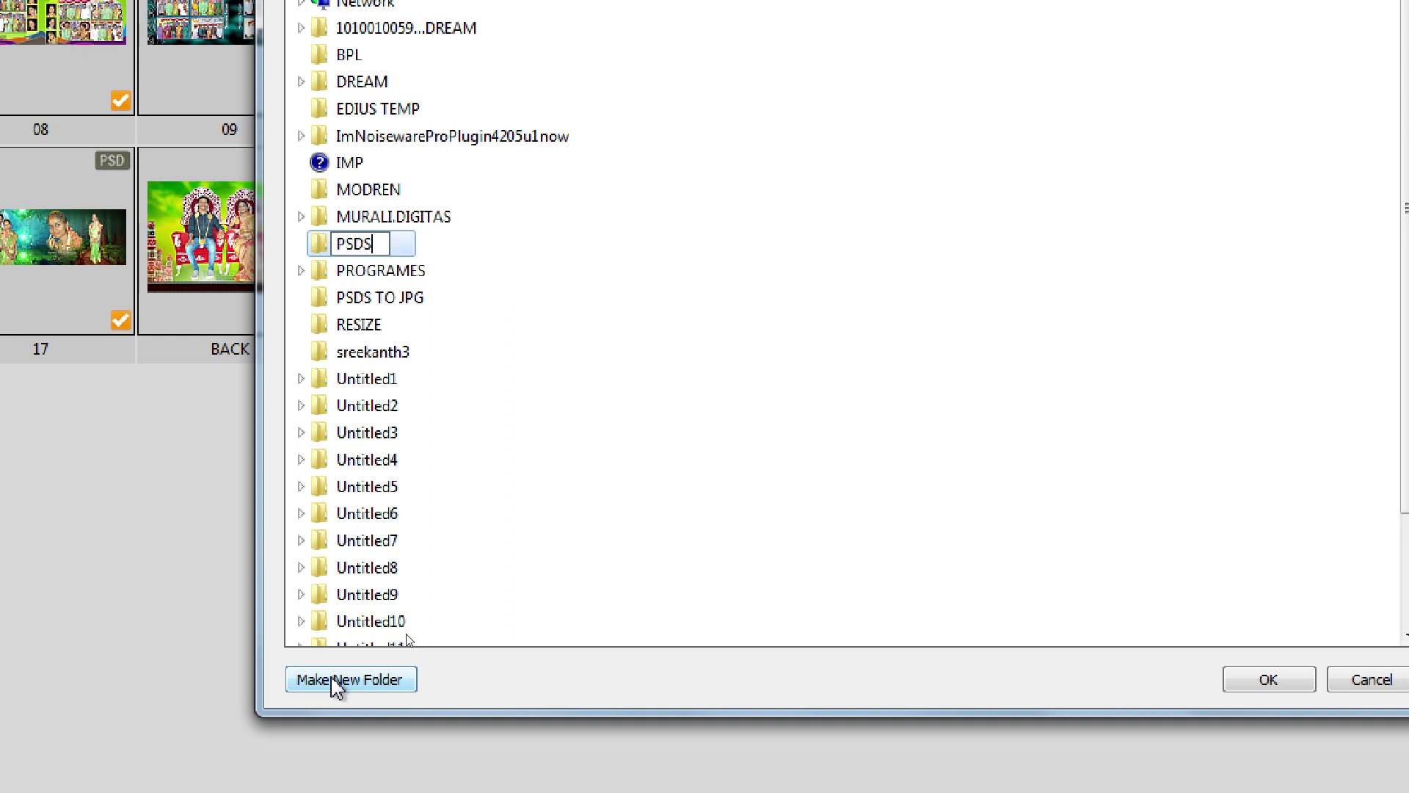
pyautogui.write('2 JPG')
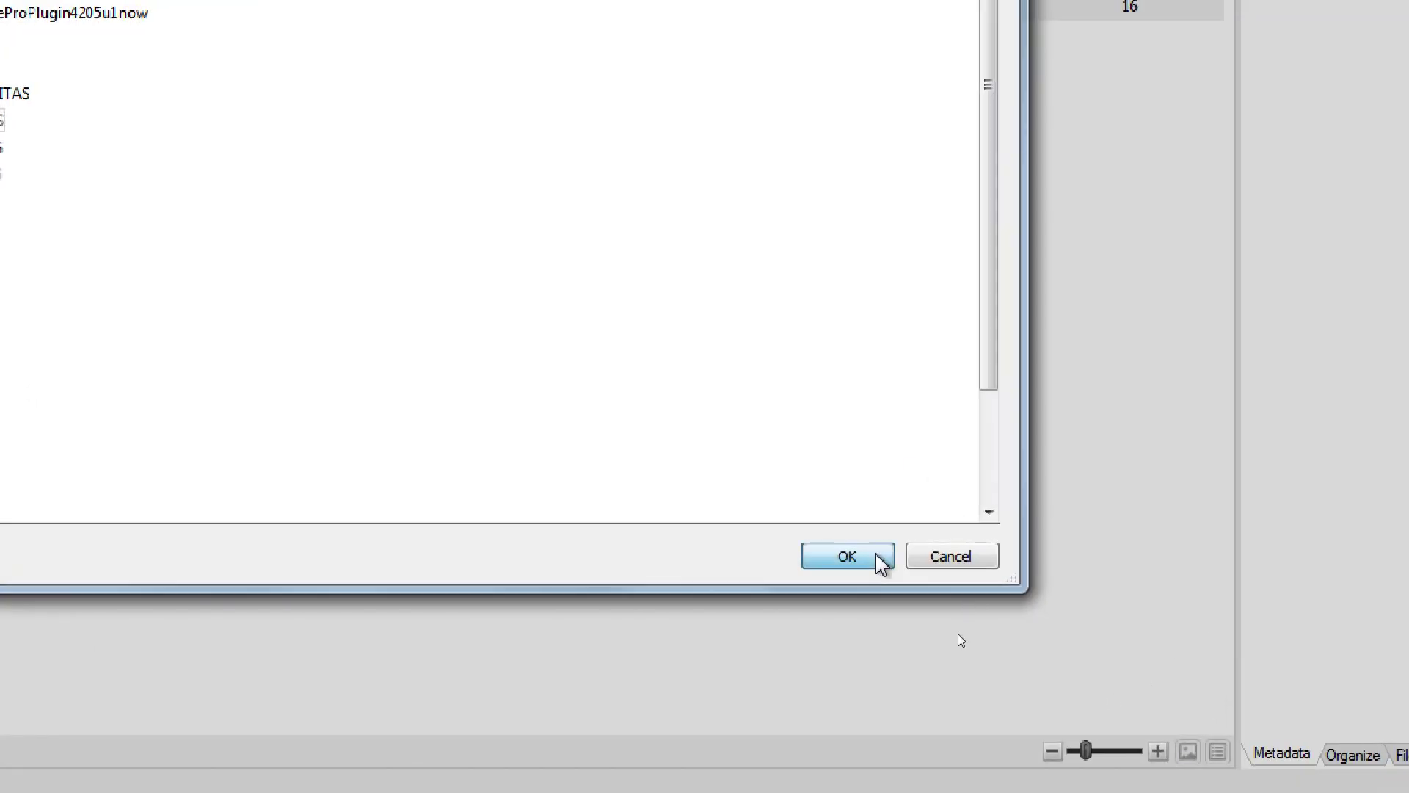
pyautogui.click(879, 562)
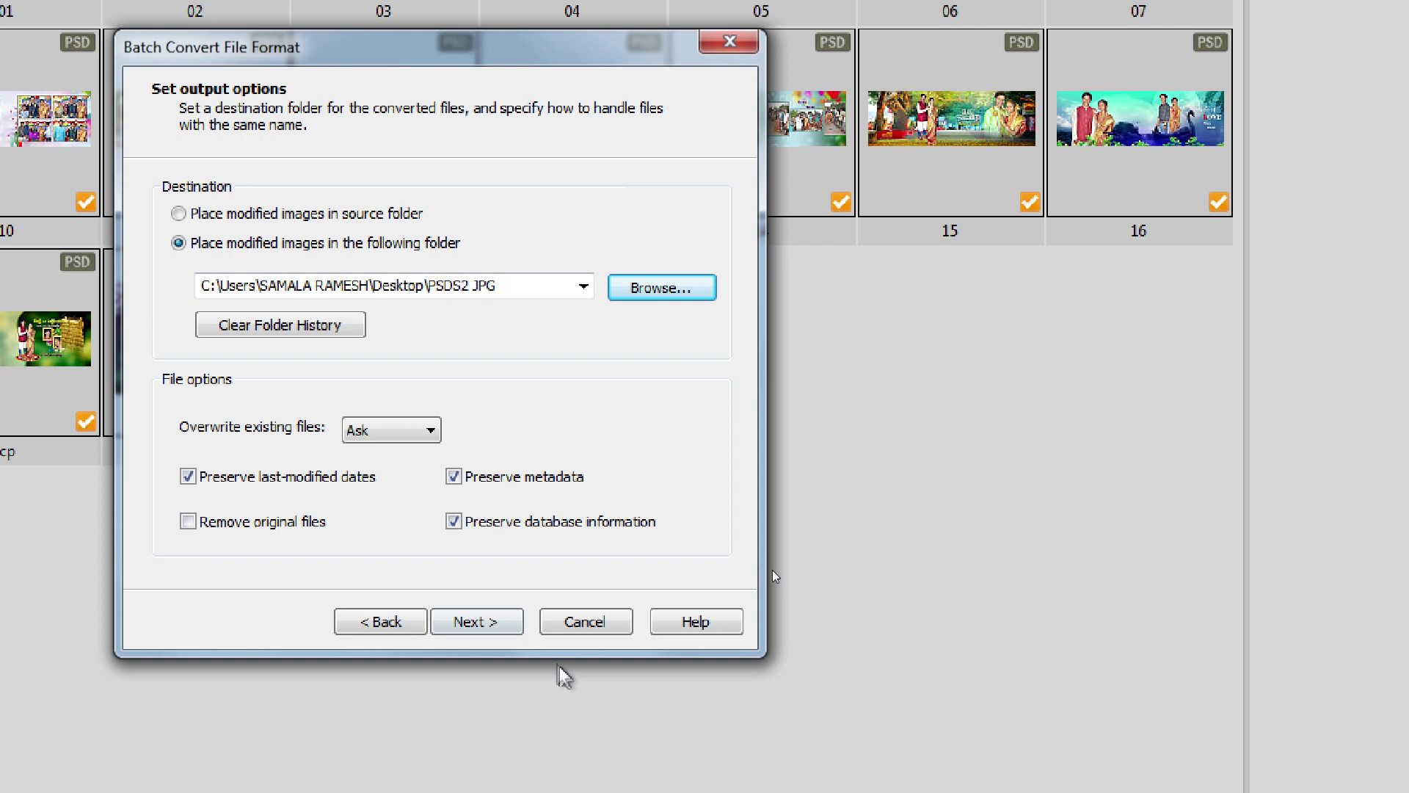
# Skip the multi-page options and start converting the 21 PSD files to JPEG.
pyautogui.click(499, 622)
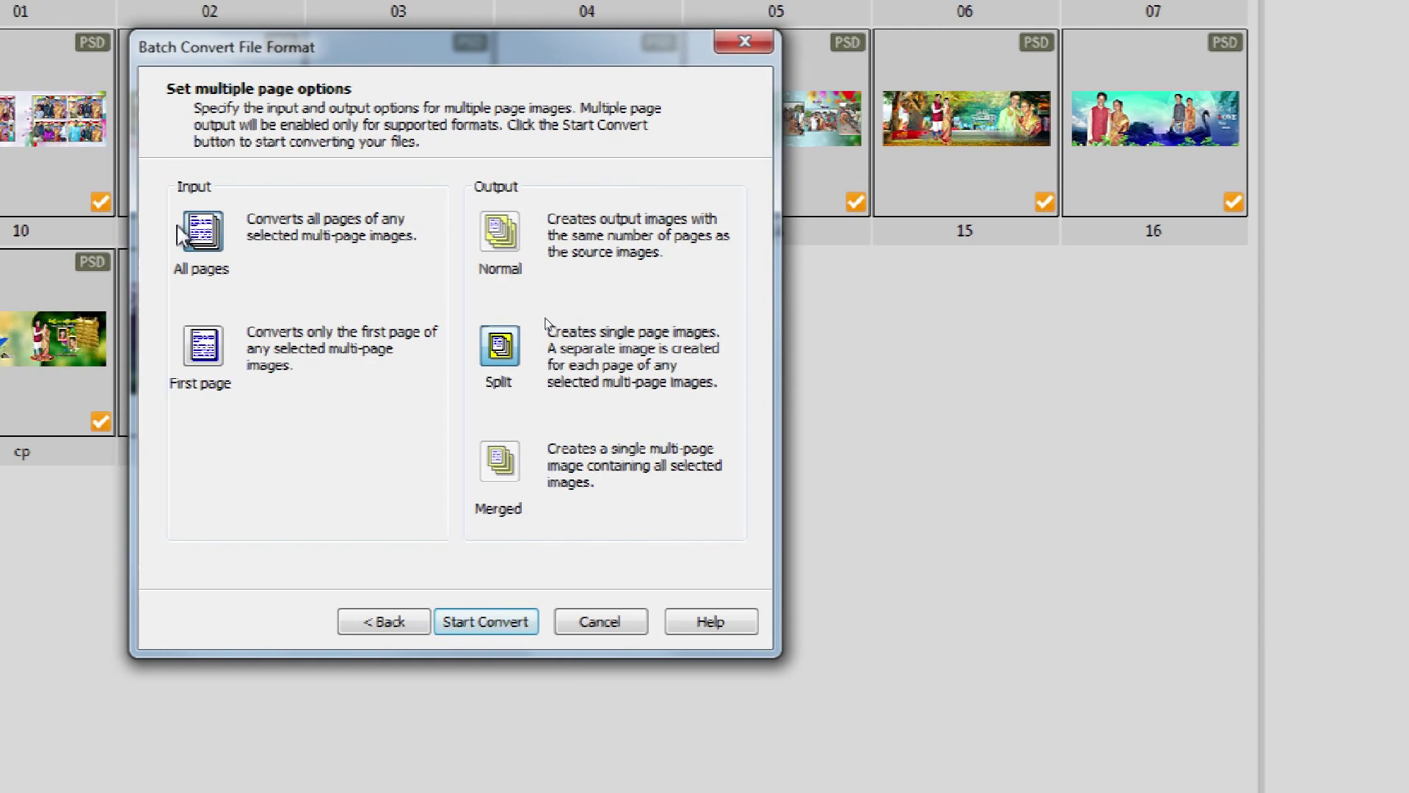
pyautogui.click(477, 622)
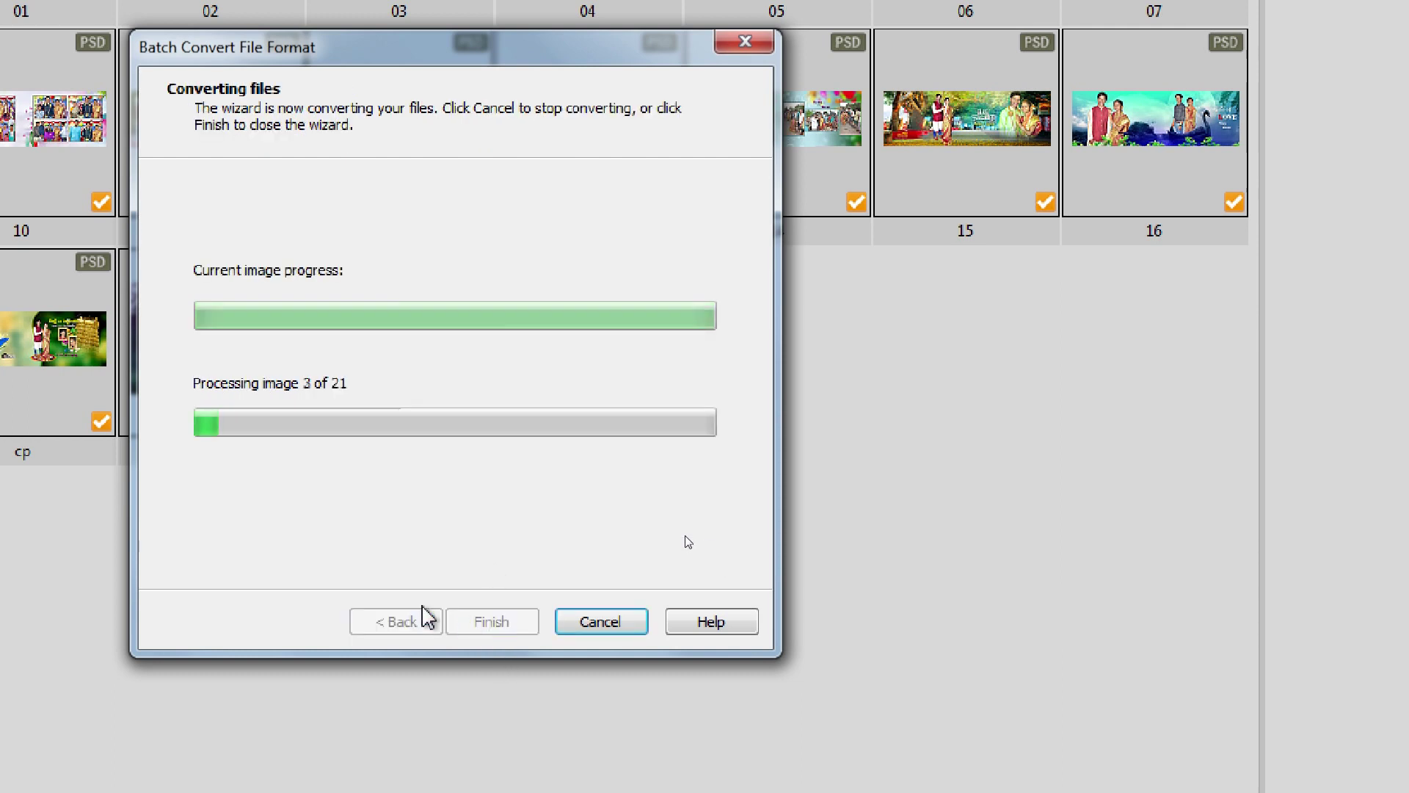